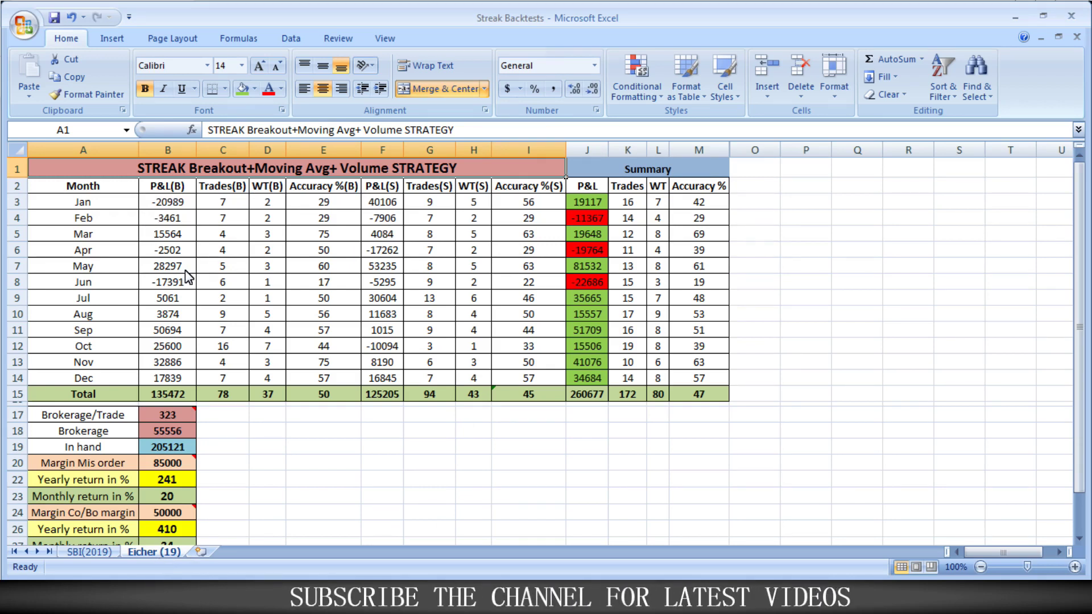
Review the Eicher strategy's buy and sell P&L columns from January to December
left_click(89, 384)
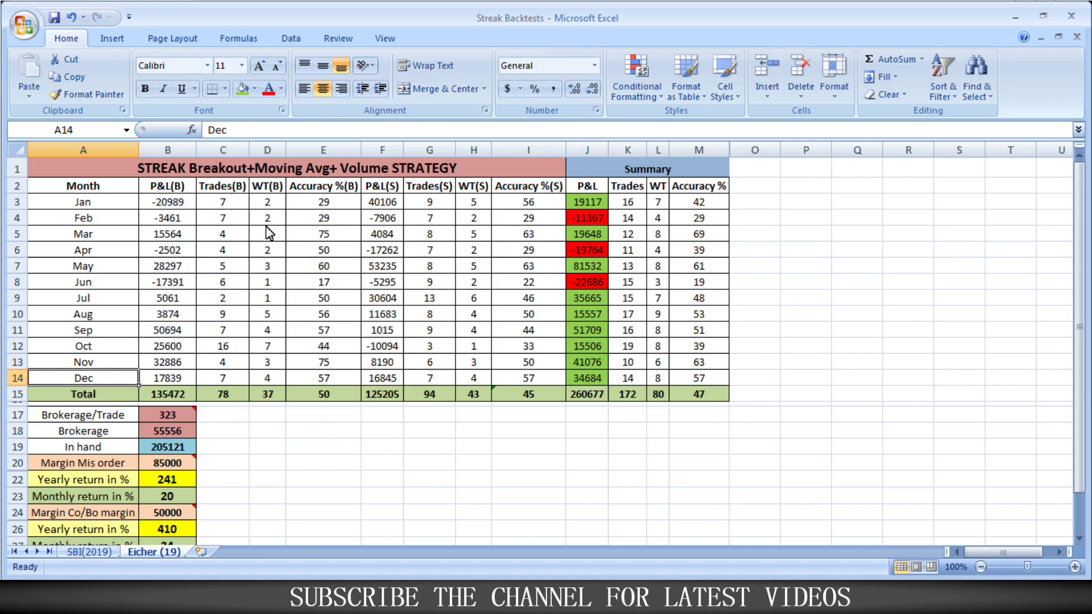
left_click_drag(168, 202, 191, 385)
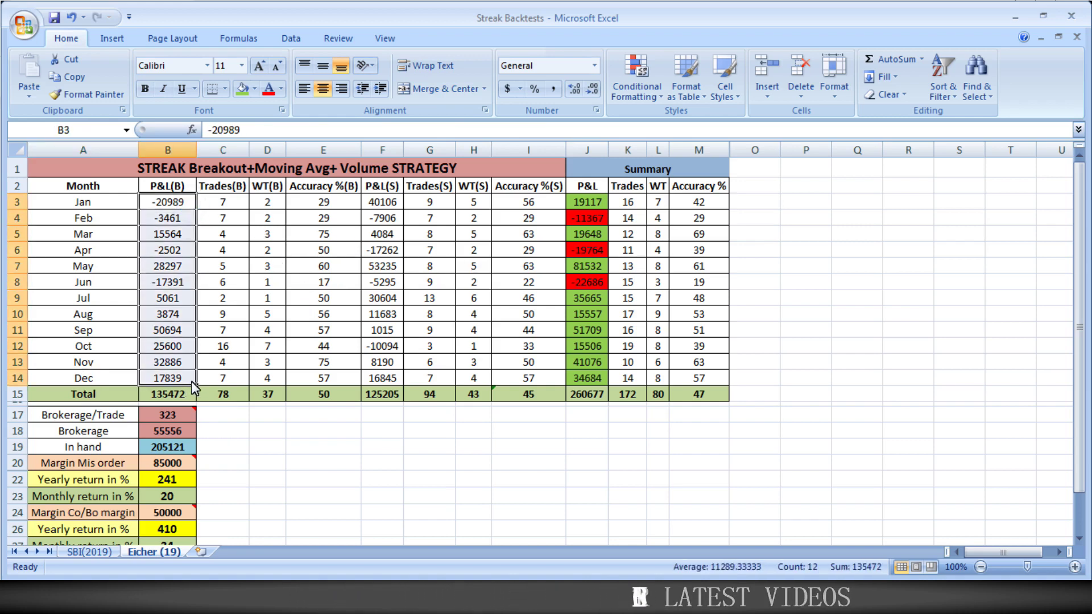
left_click_drag(382, 203, 393, 381)
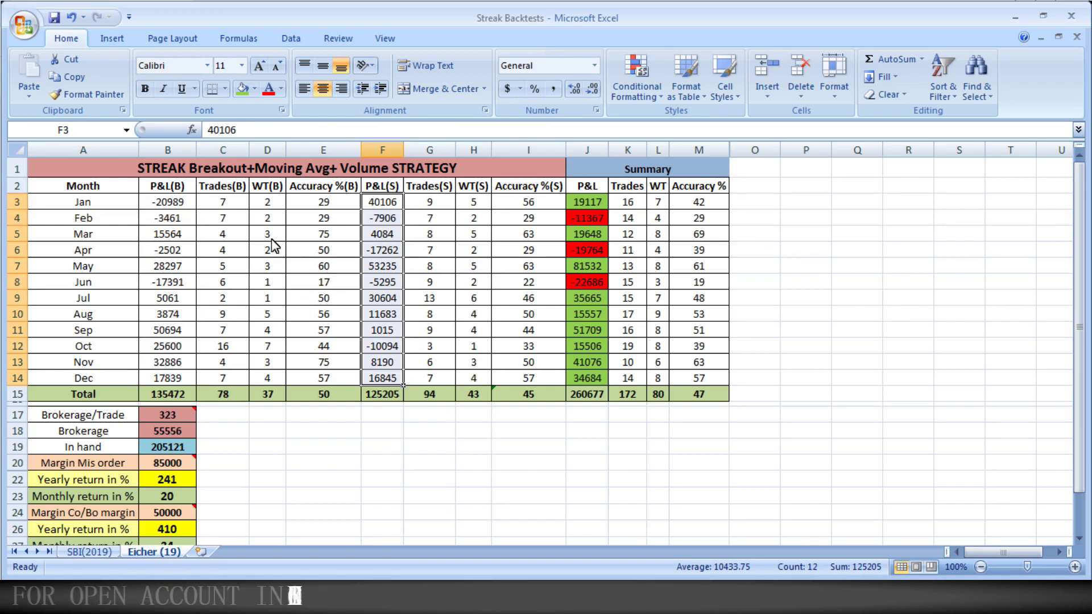
Examine the combined monthly P&L values in the Summary section and their yearly total
left_click(589, 203)
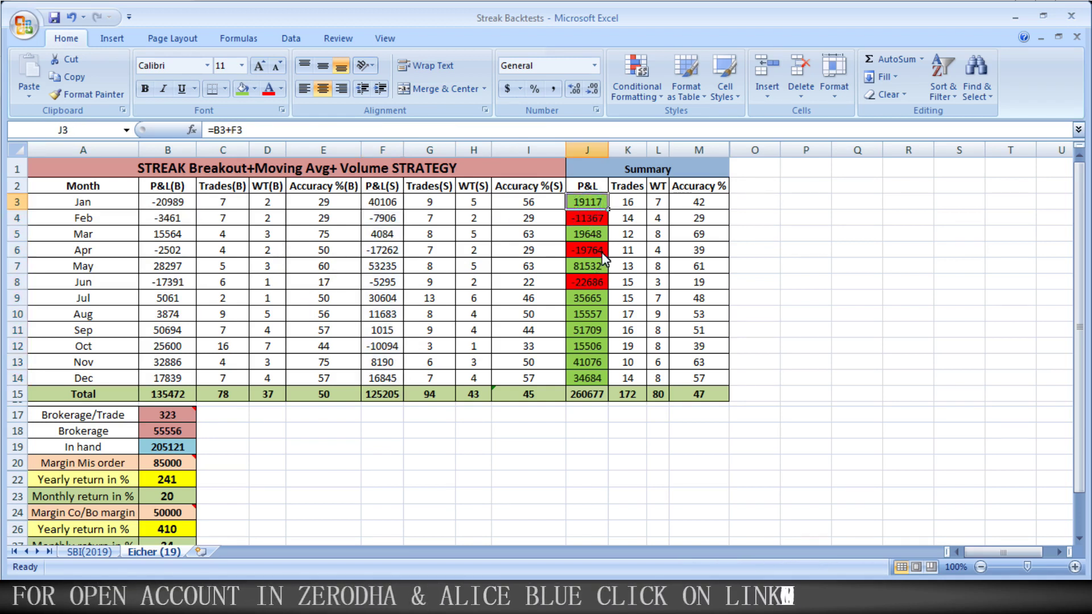
left_click(599, 249)
left_click(598, 266)
left_click(599, 283)
left_click(599, 299)
left_click(597, 315)
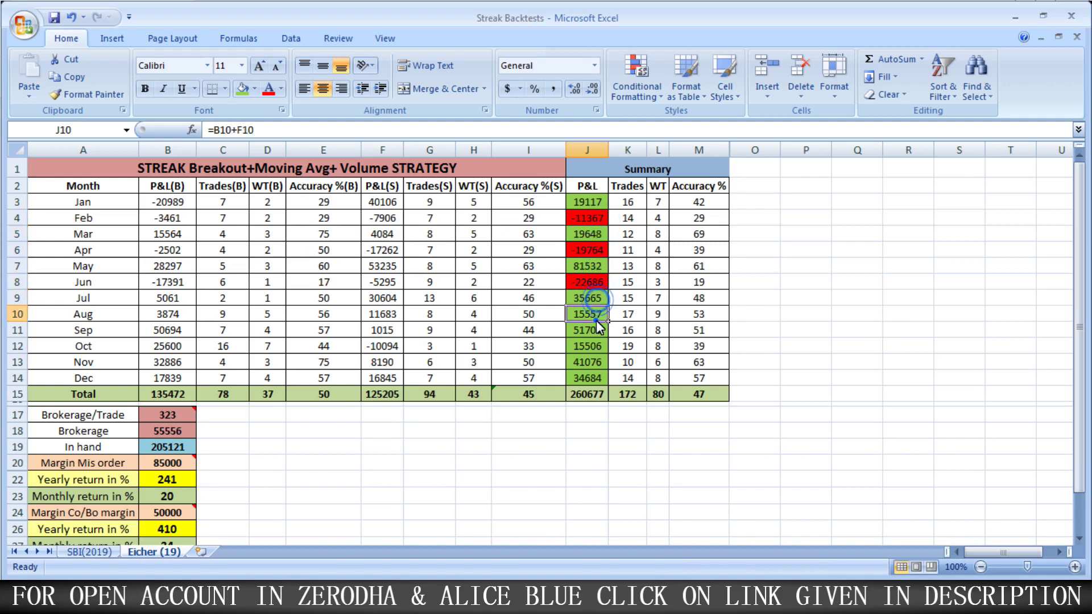
left_click(596, 379)
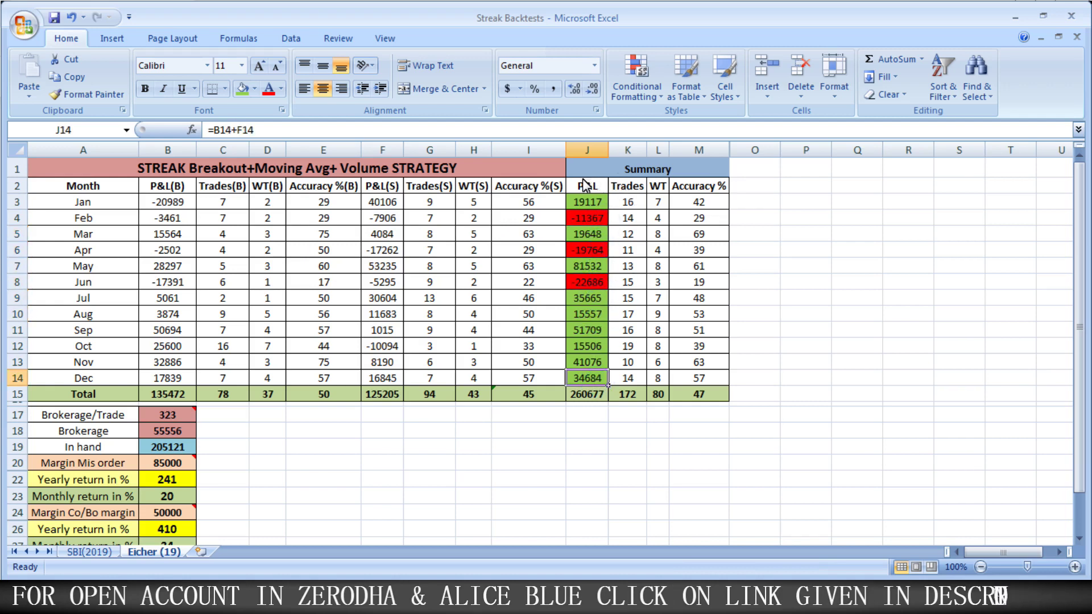
left_click(582, 393)
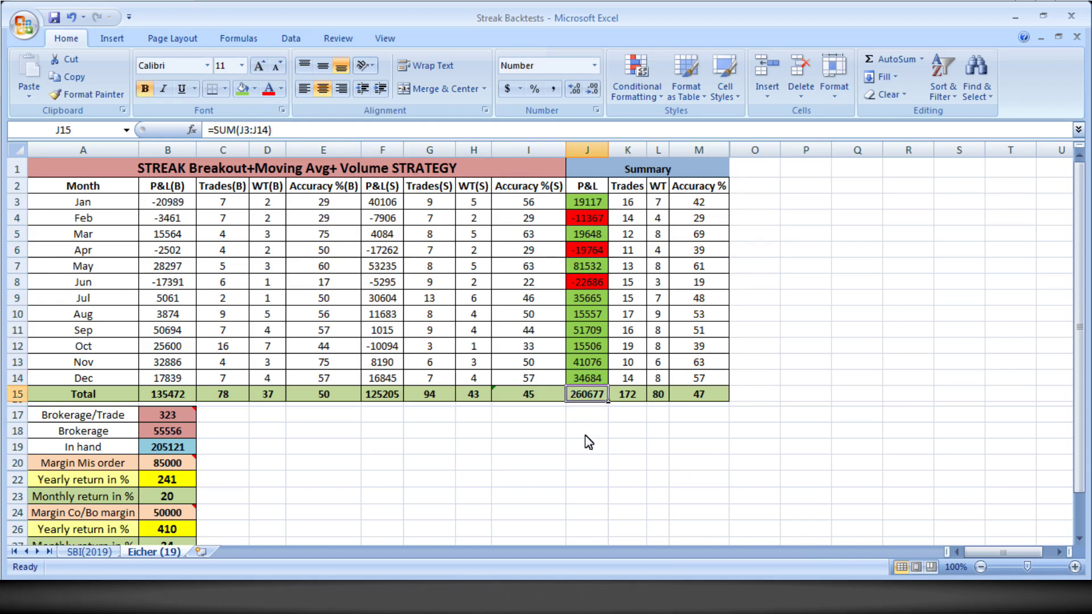
Check the yearly trades, winning trades and average accuracy in the Summary's Total row
left_click(632, 398)
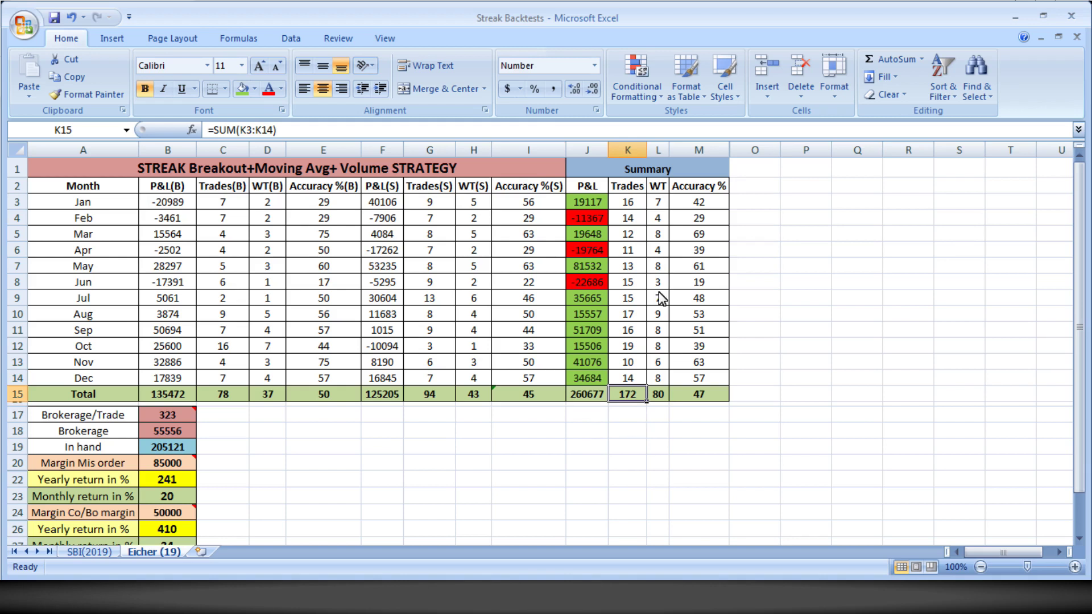
left_click(665, 194)
left_click(658, 395)
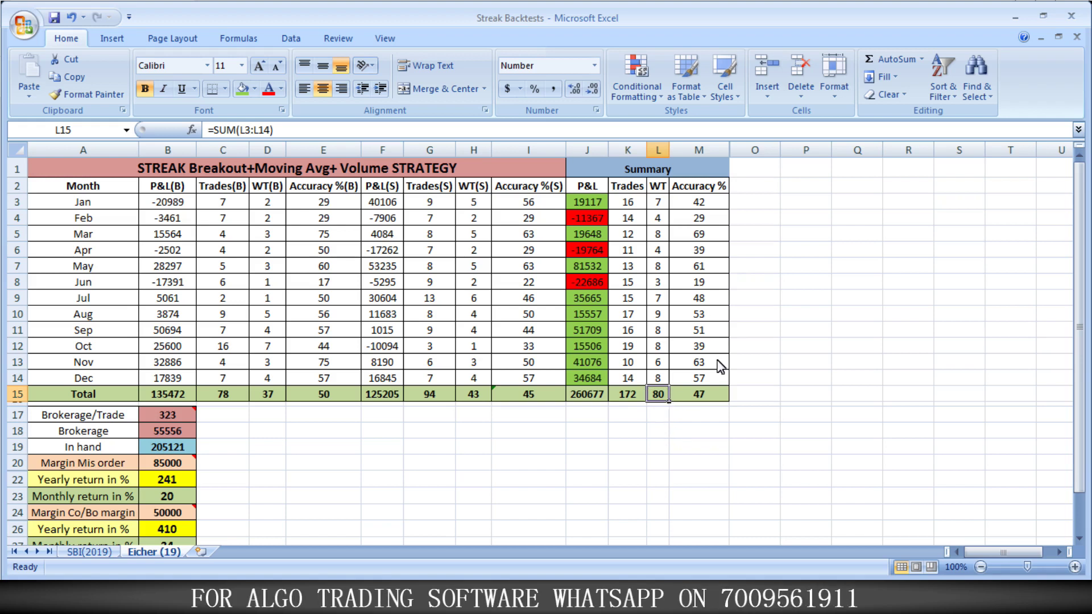
left_click(713, 388)
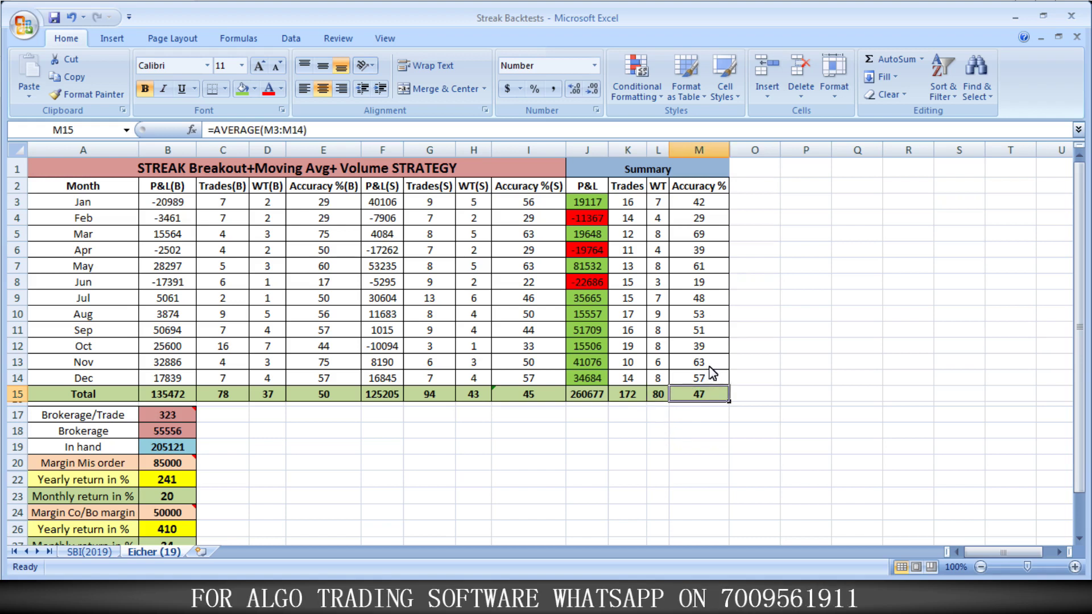
left_click(756, 408)
left_click(718, 404)
left_click(712, 398)
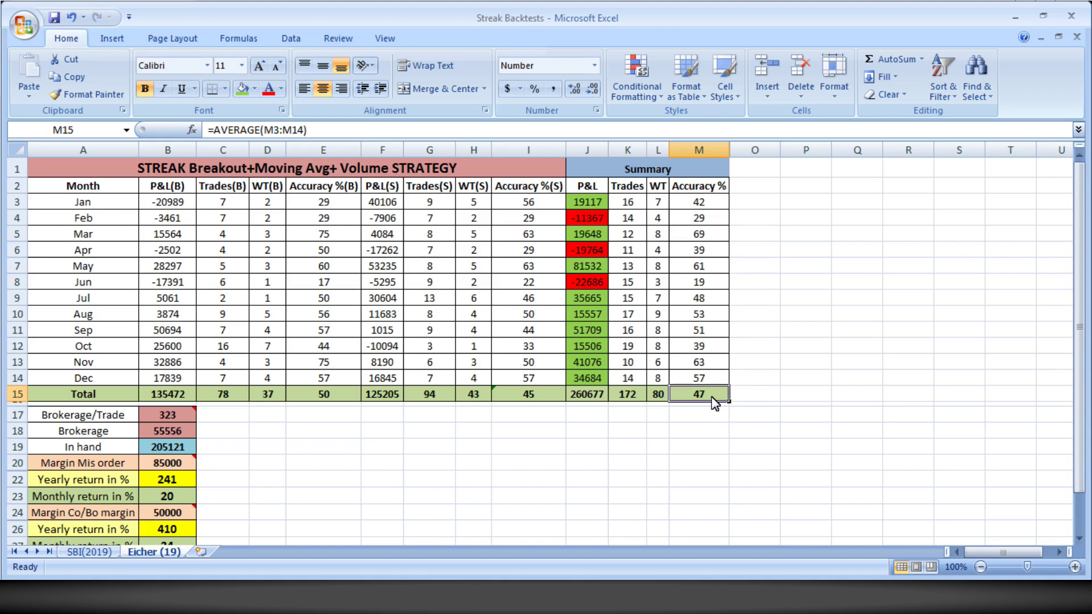
left_click(785, 361)
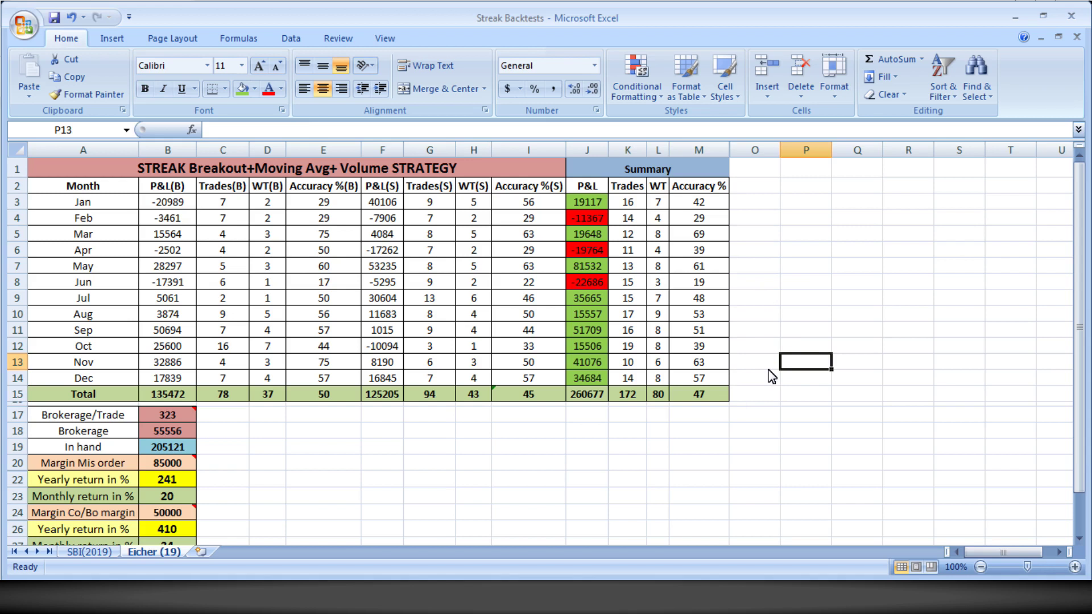
Review the brokerage per trade, total brokerage, in-hand profit and the Mis and Co/Bo margin amounts below the table
left_click(166, 417)
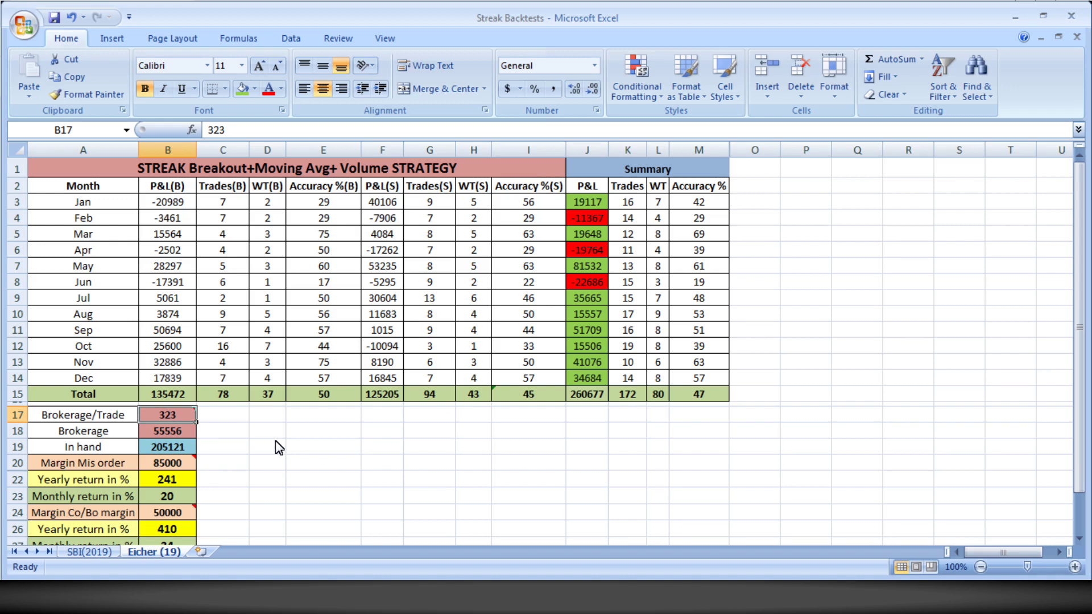
left_click(179, 432)
left_click(178, 449)
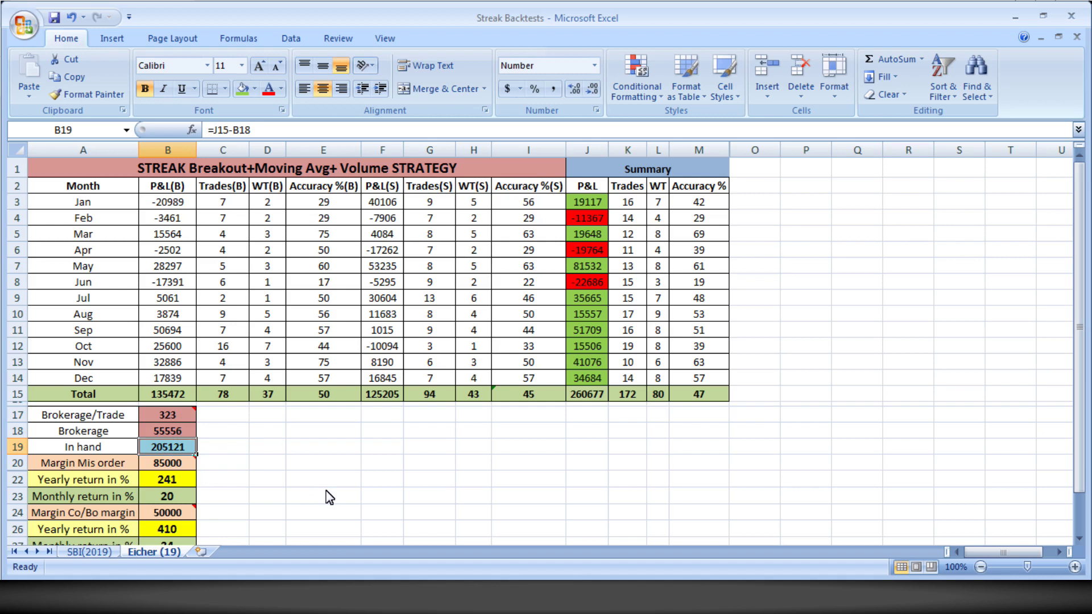
key("Down")
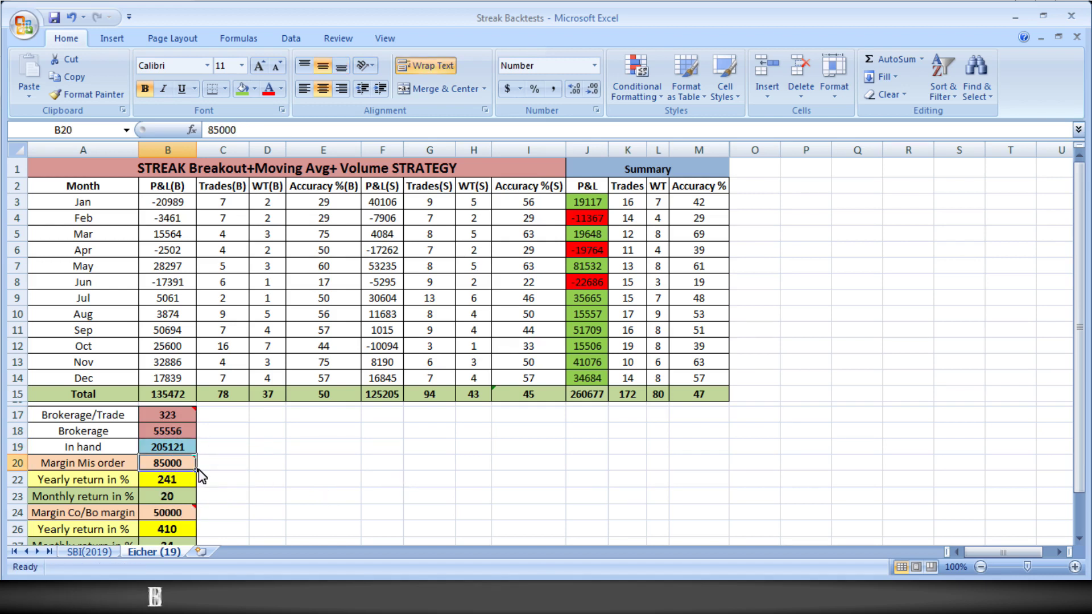
left_click(157, 515)
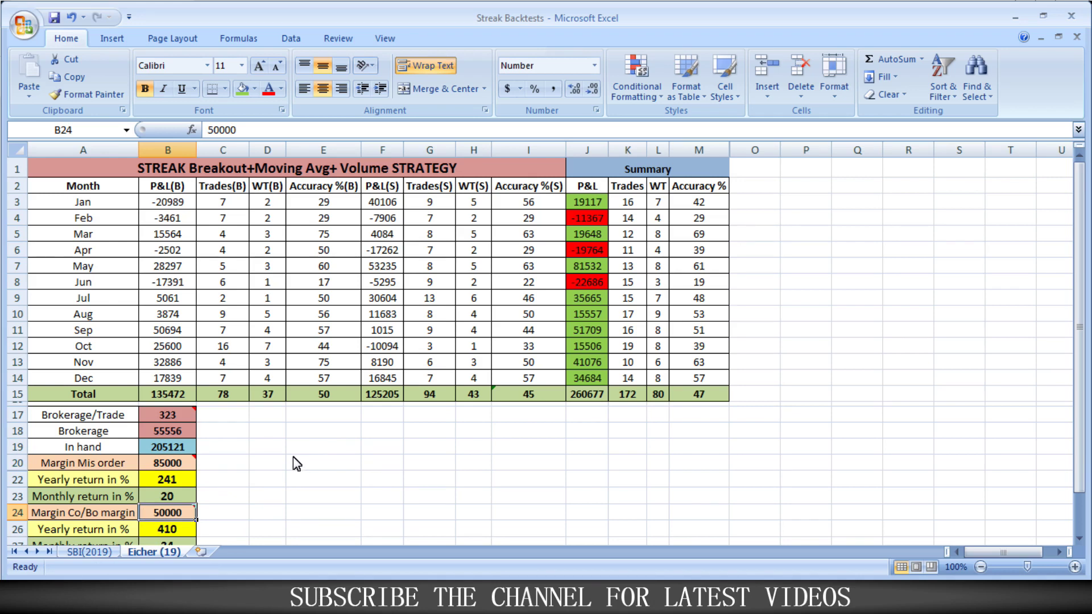
Examine the yearly and monthly return percentages for the Mis order margin and the Co/Bo margin
left_click(170, 463)
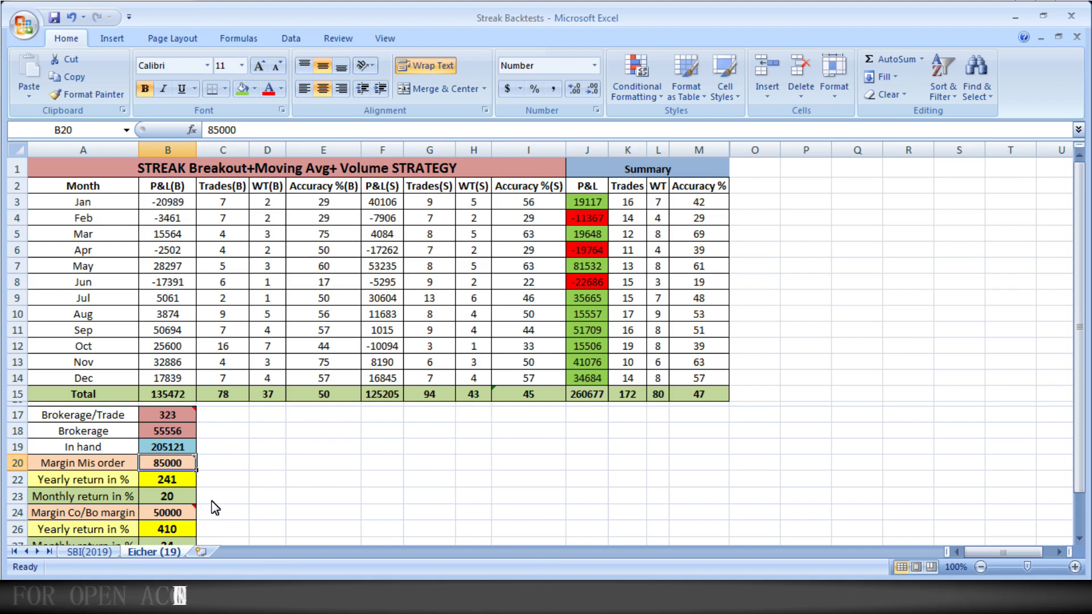
left_click(181, 484)
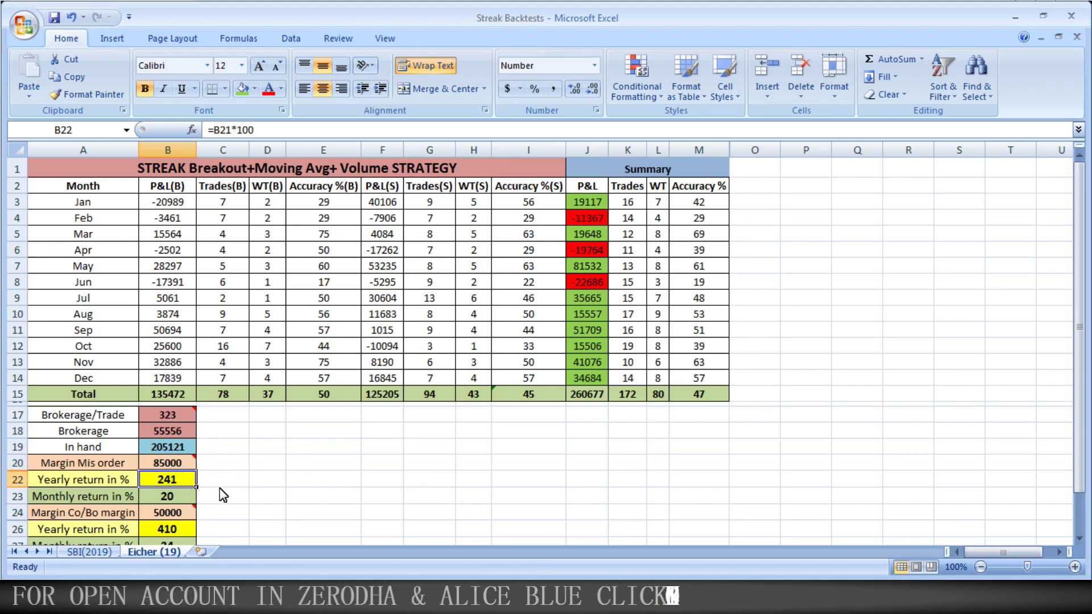
left_click(187, 498)
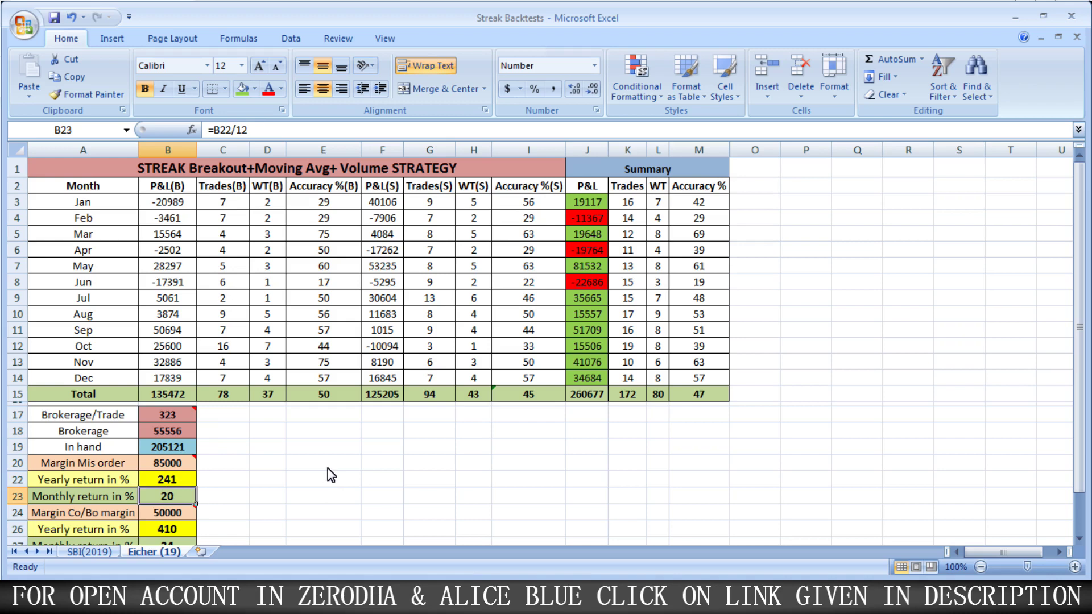
left_click(184, 513)
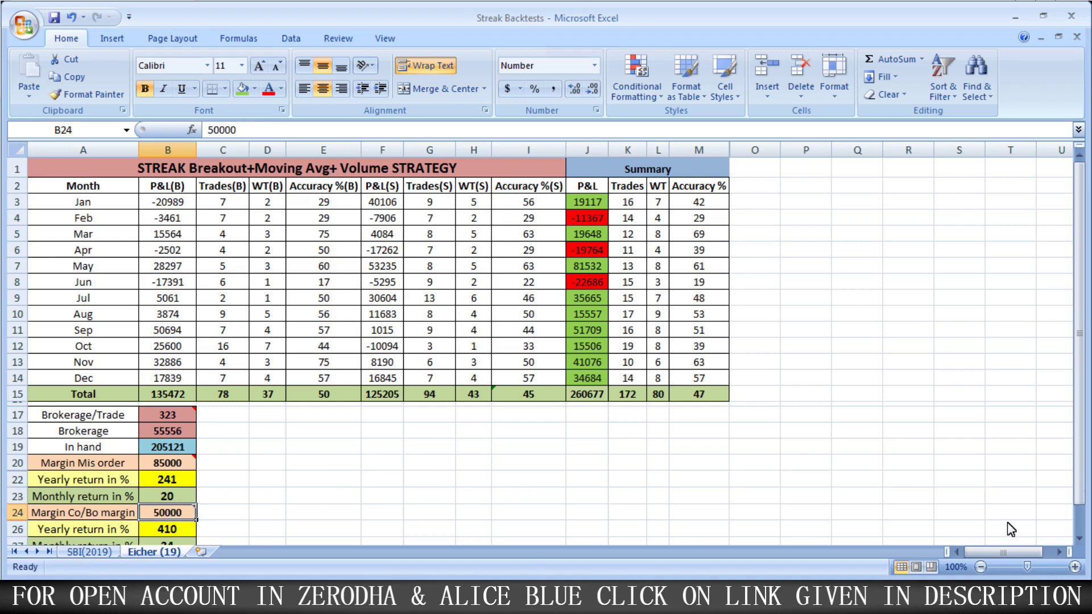
left_click(1079, 539)
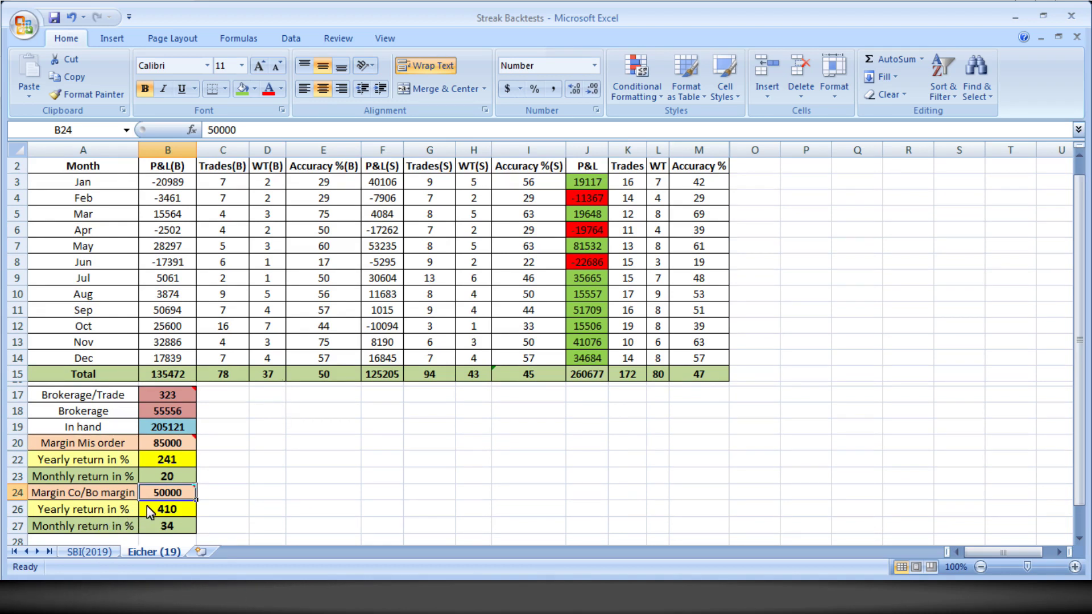
left_click(159, 513)
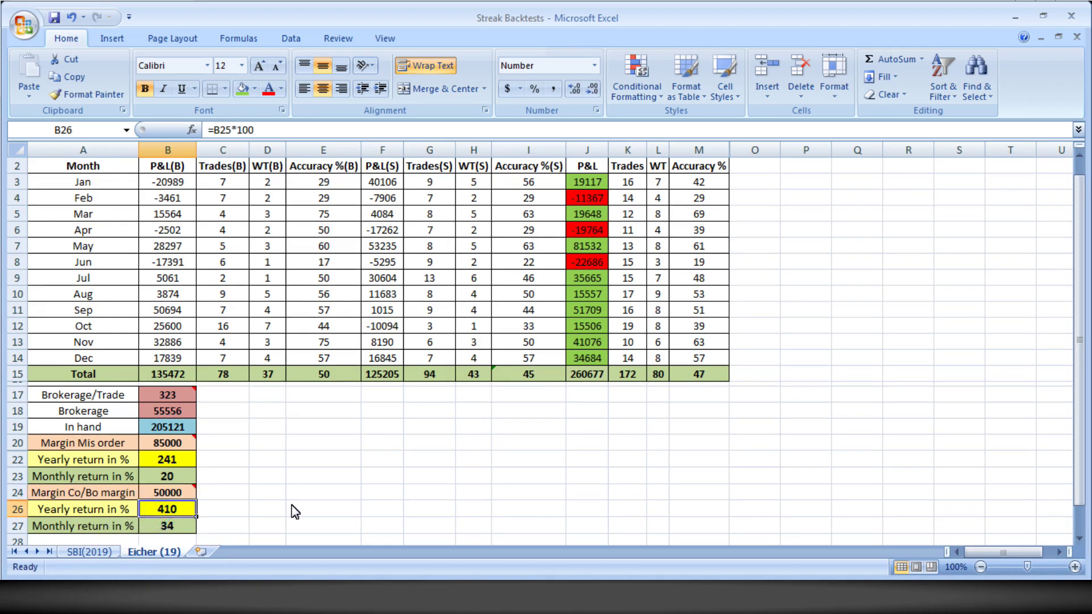
left_click(167, 534)
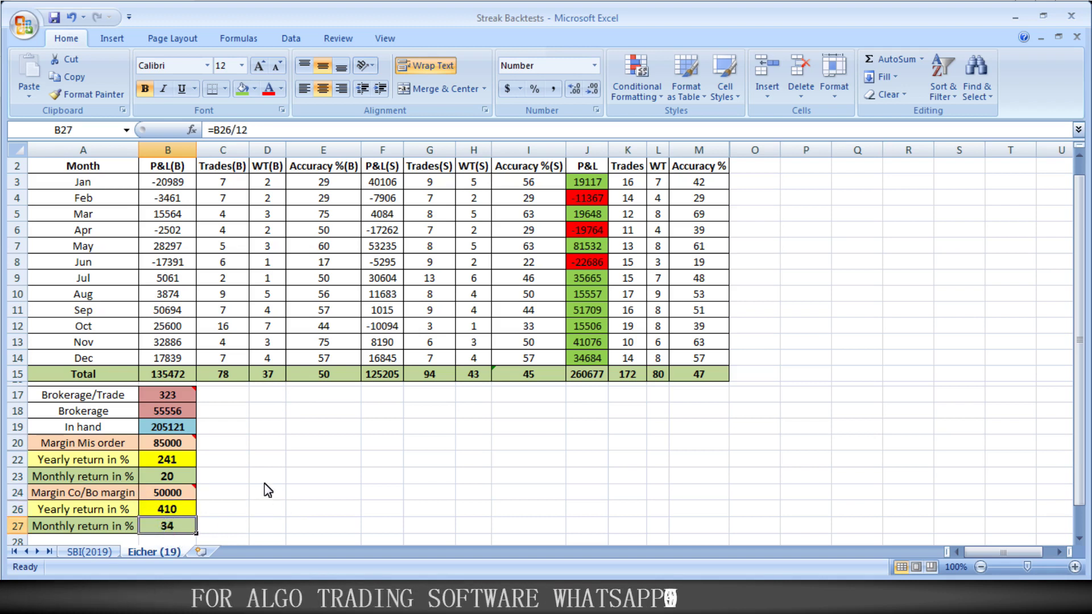
left_click(382, 476)
Compare the in-hand profit with the monthly return and read the comment on the Mis order margin cell
left_click(187, 428)
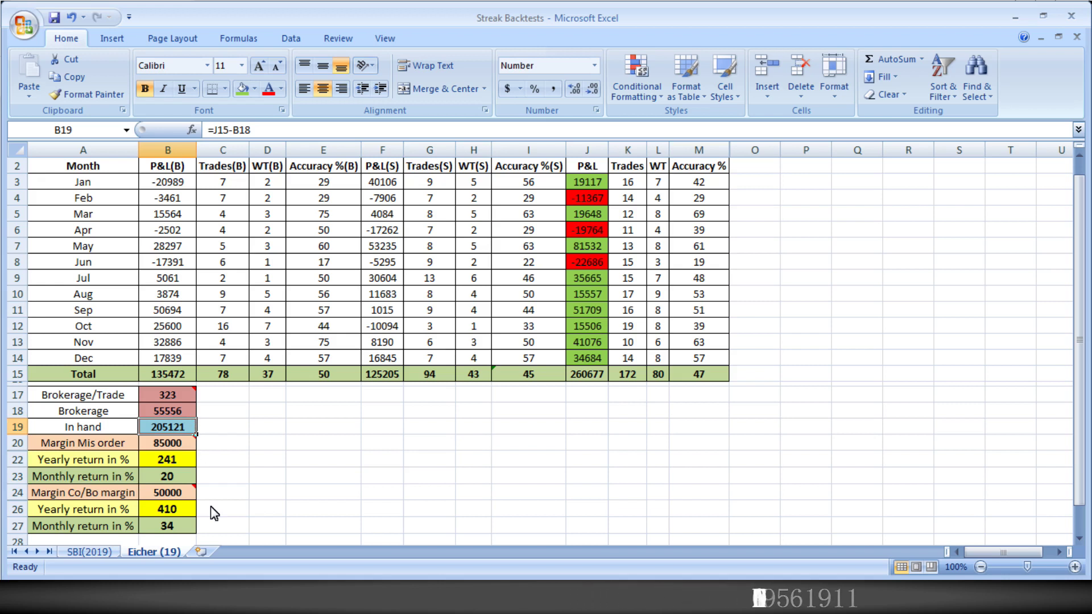
left_click(177, 466)
left_click(178, 431)
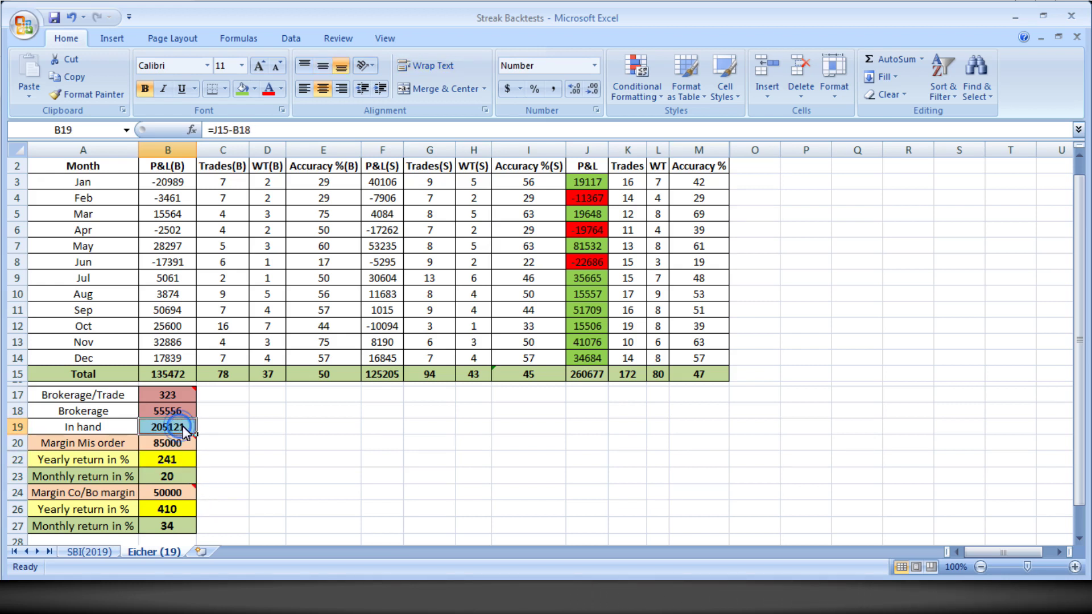
mouse_move(178, 447)
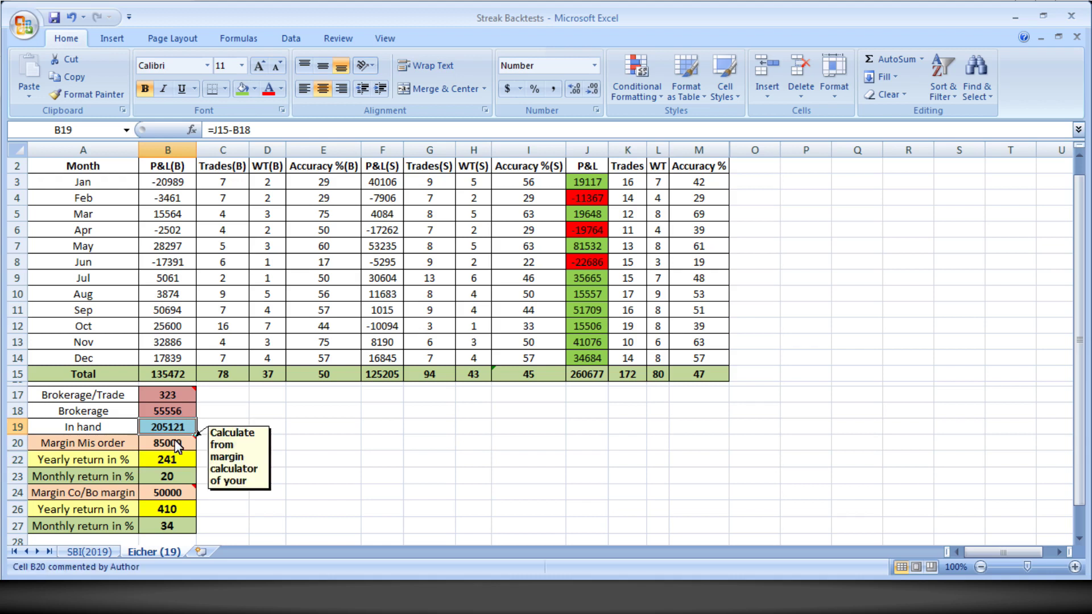
left_click(267, 525)
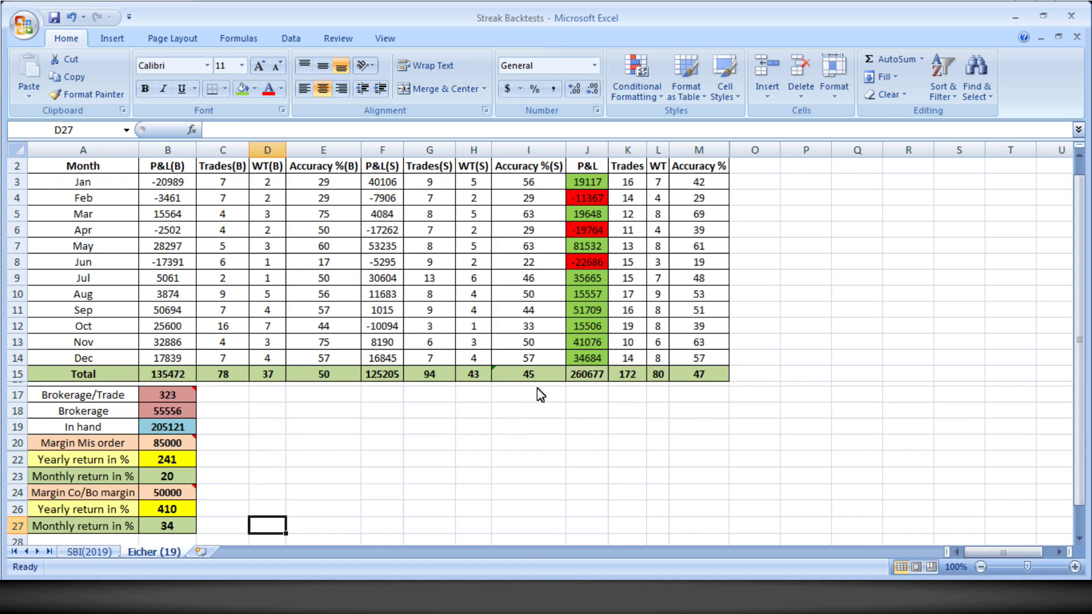
Compare the Summary's total P&L with the yearly return percentages for both margin types
left_click(585, 377)
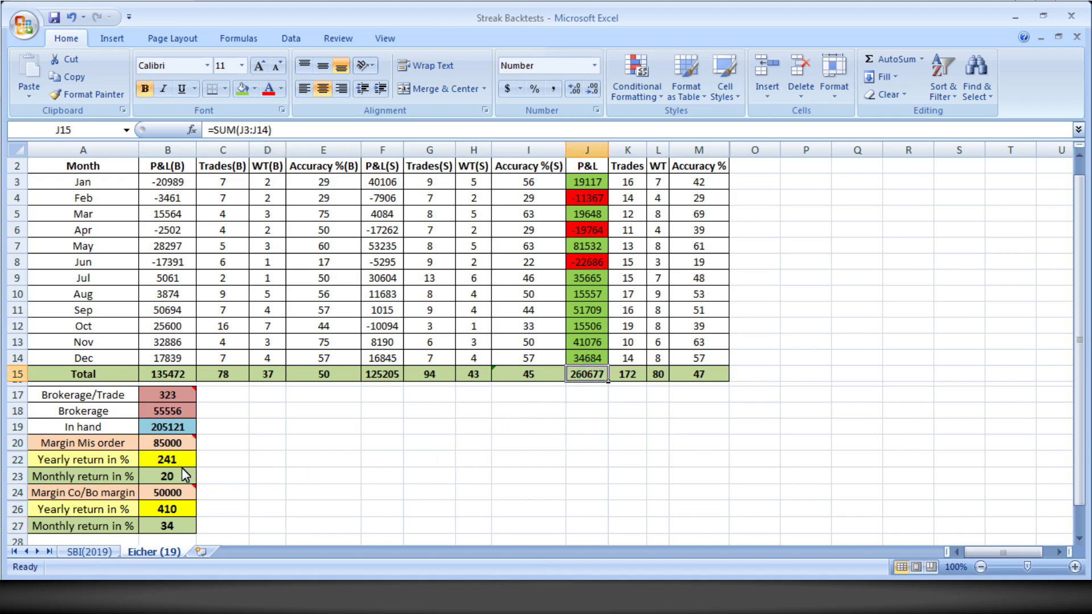
left_click(171, 461)
left_click(188, 510)
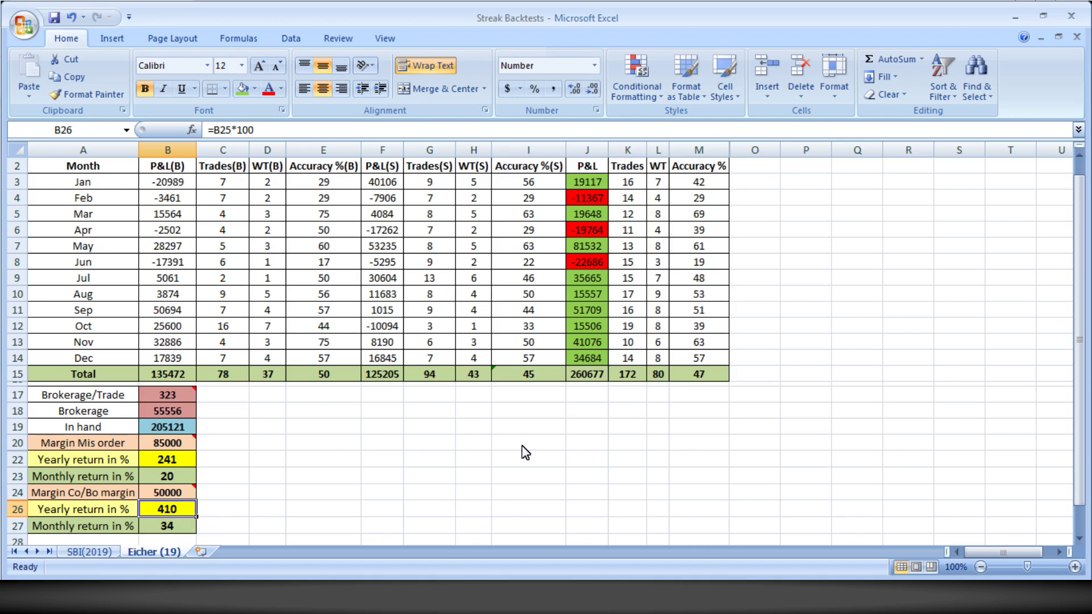
left_click(587, 374)
scroll(760, 374, "up", 1)
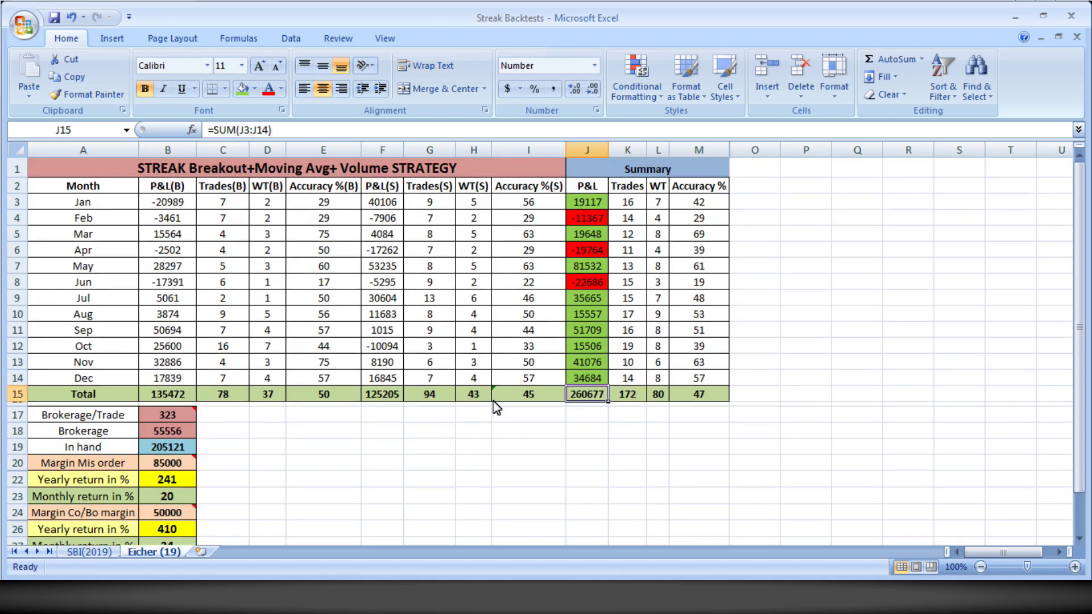
Switch to the browser and view the "new test" strategy settings in Streak and the EICHERMOT chart in Kite
key("alt+Tab")
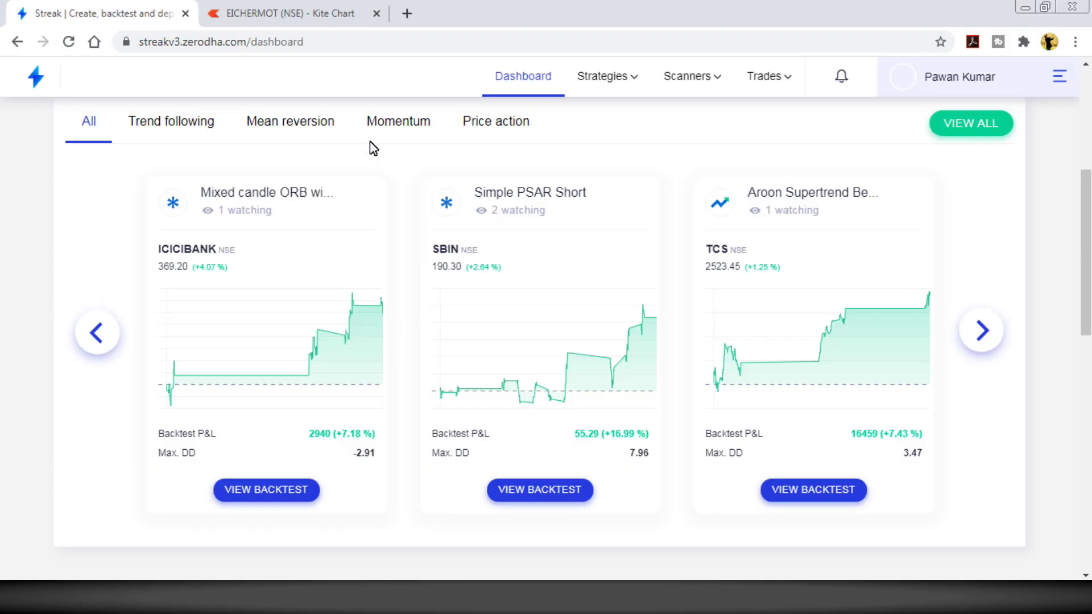
left_click(305, 22)
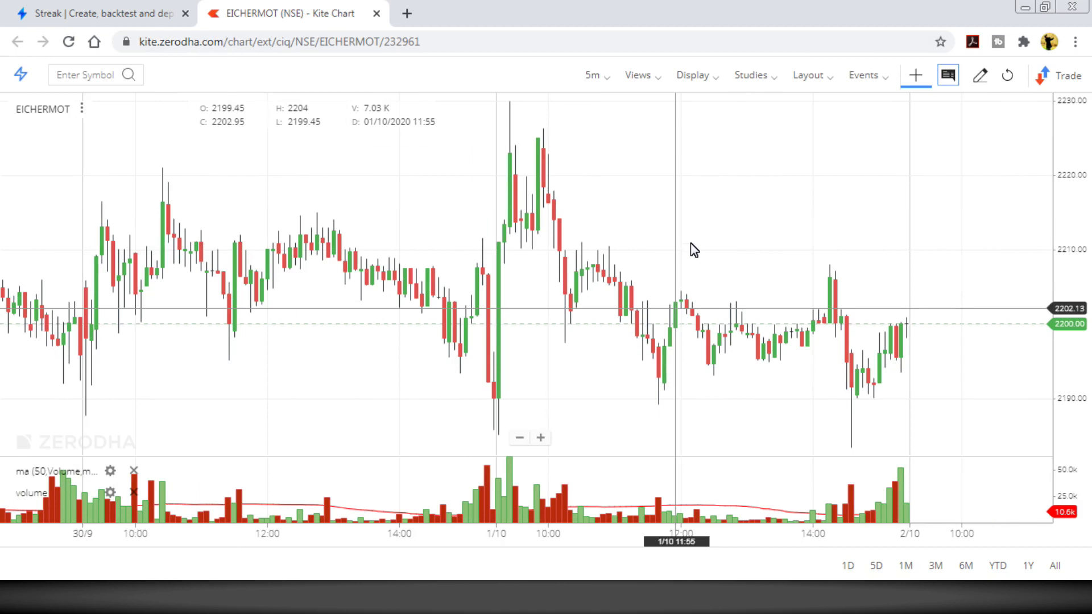
left_click(108, 14)
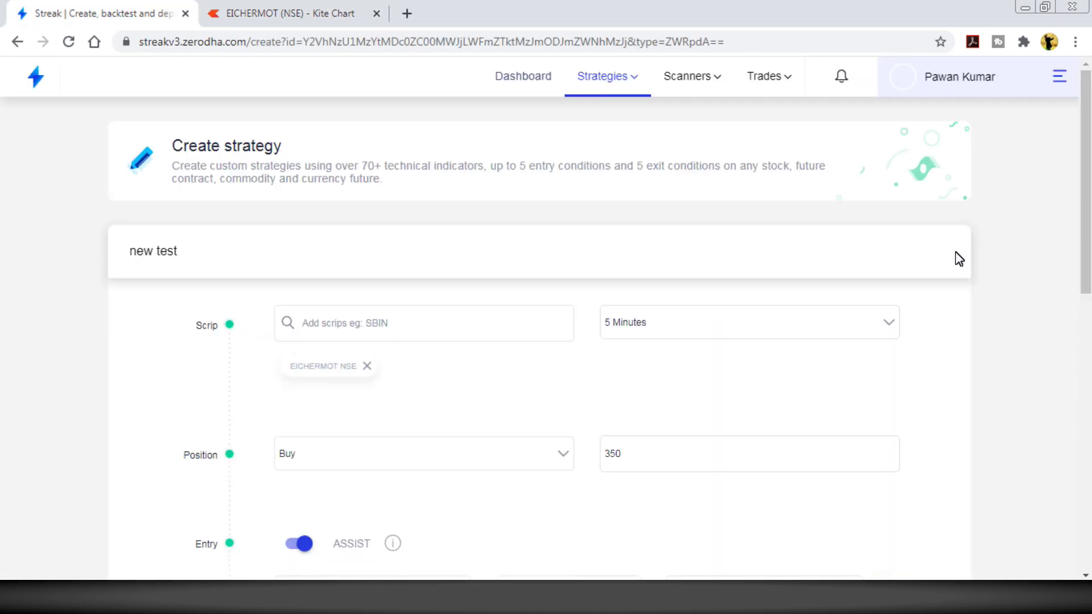
scroll(1083, 172, "down", 1)
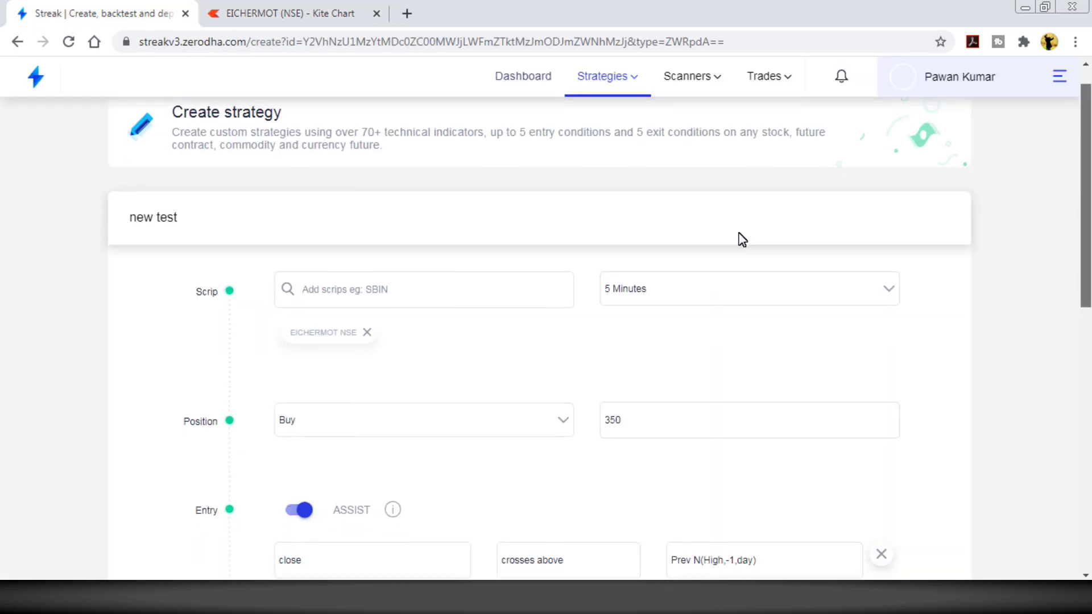
left_click(304, 16)
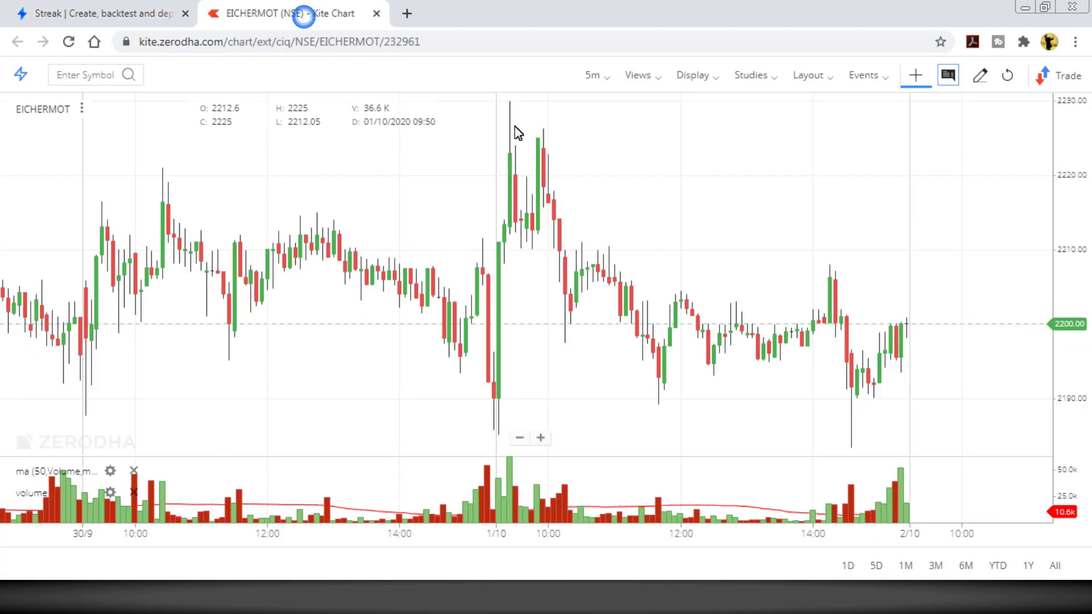
Review the scrip, position and entry conditions of the "new test" strategy in Streak
left_click(120, 14)
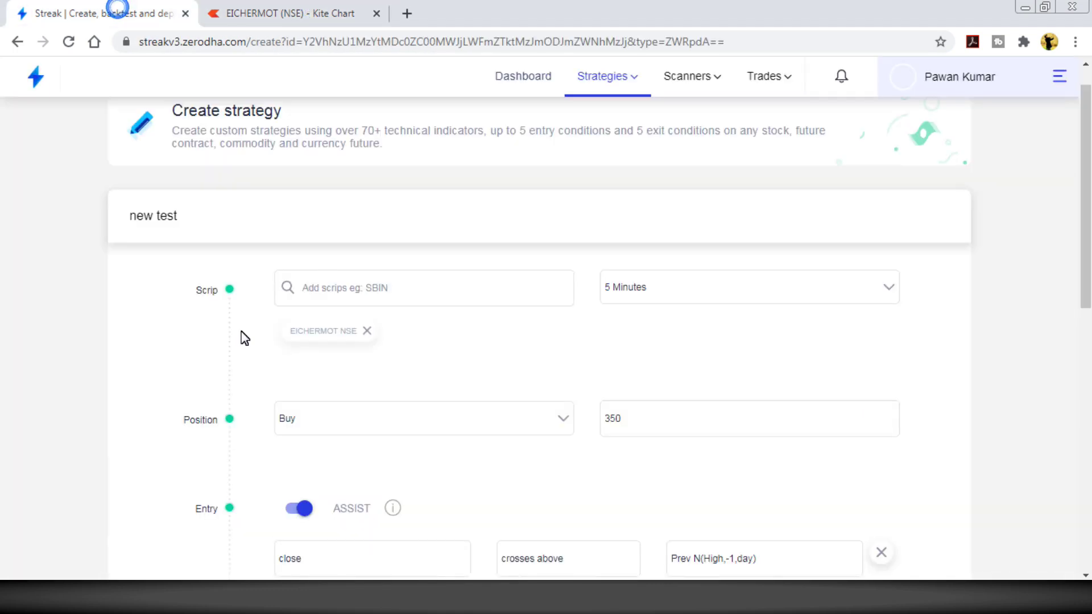
left_click_drag(1081, 219, 1078, 323)
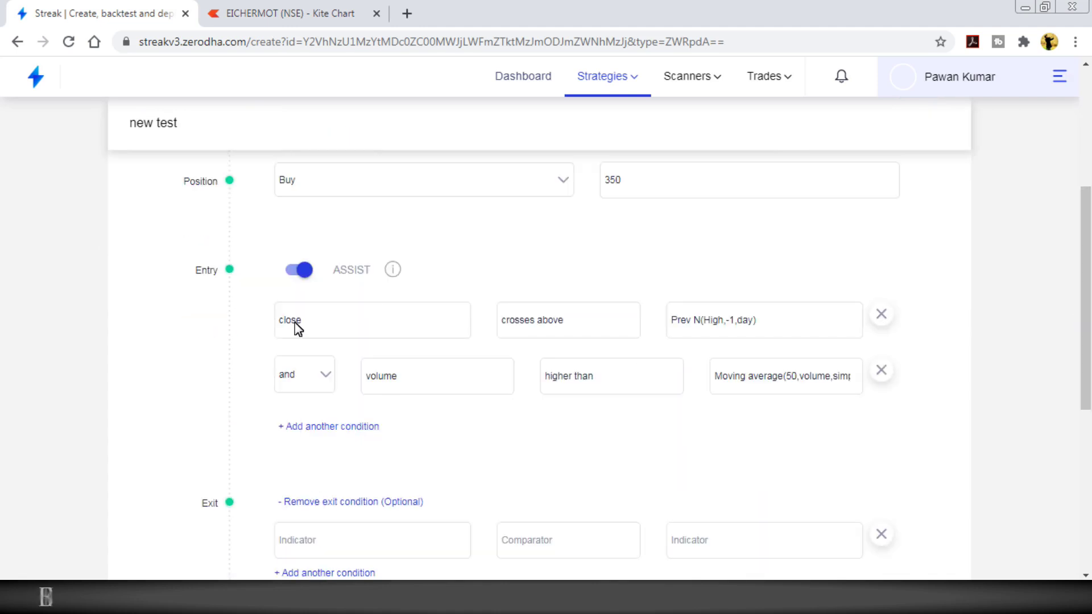
left_click(332, 324)
left_click(576, 327)
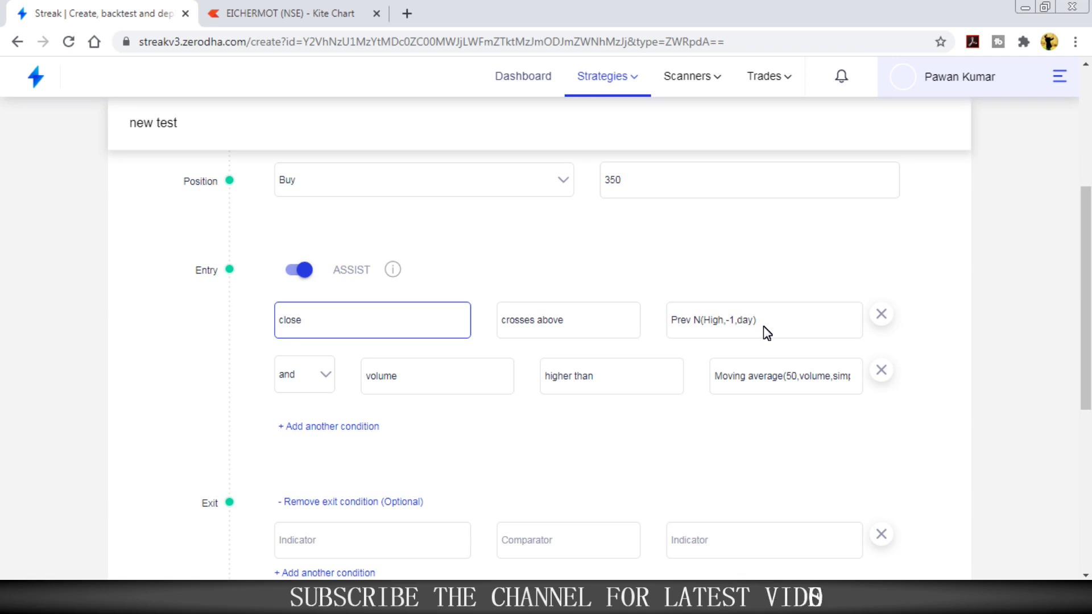
Draw horizontal lines on the EICHERMOT chart in Kite at the 30 September low, about 2185.61, and high, about 2221.22
left_click(320, 23)
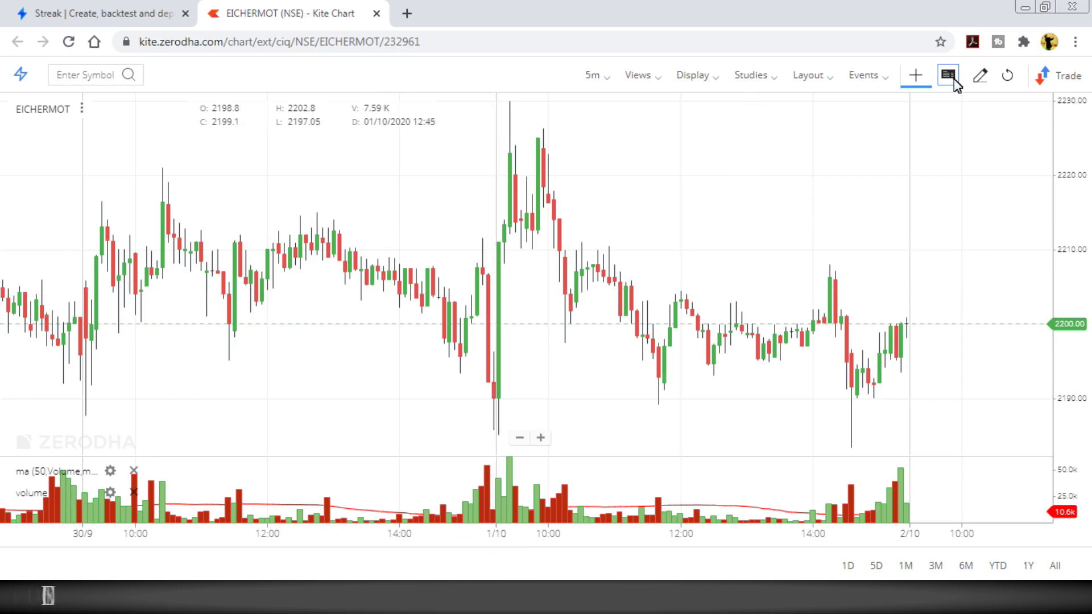
left_click(987, 79)
left_click(53, 475)
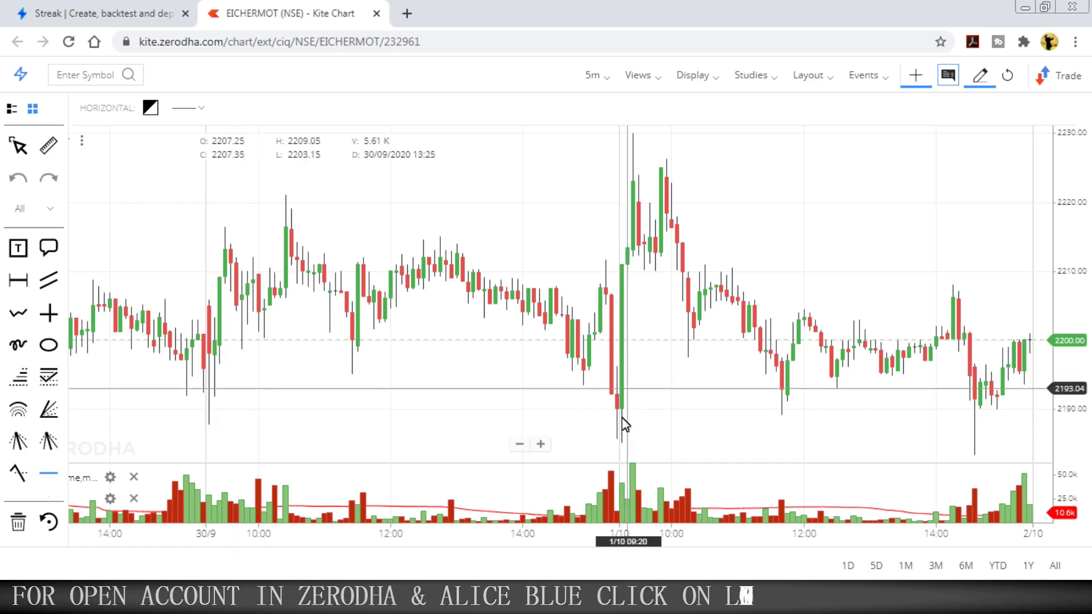
left_click(598, 442)
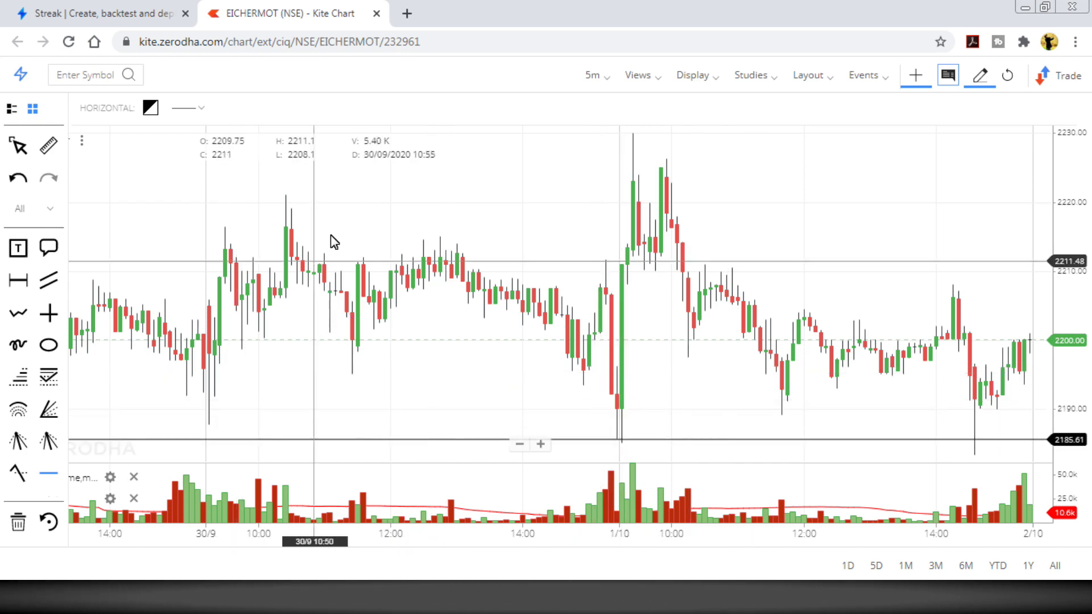
left_click(319, 193)
left_click(979, 75)
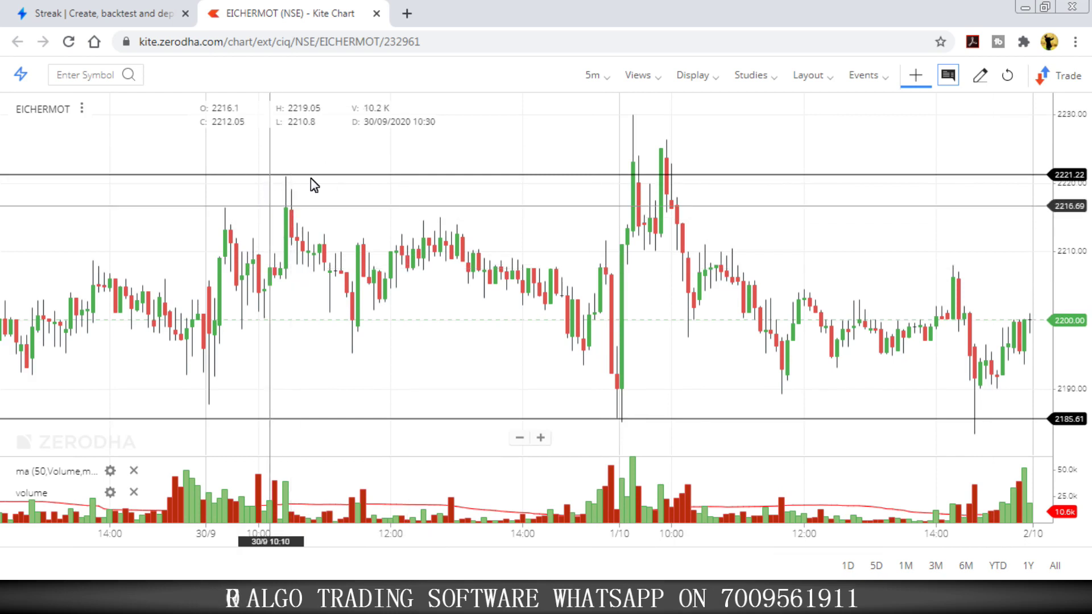
left_click_drag(653, 178, 632, 165)
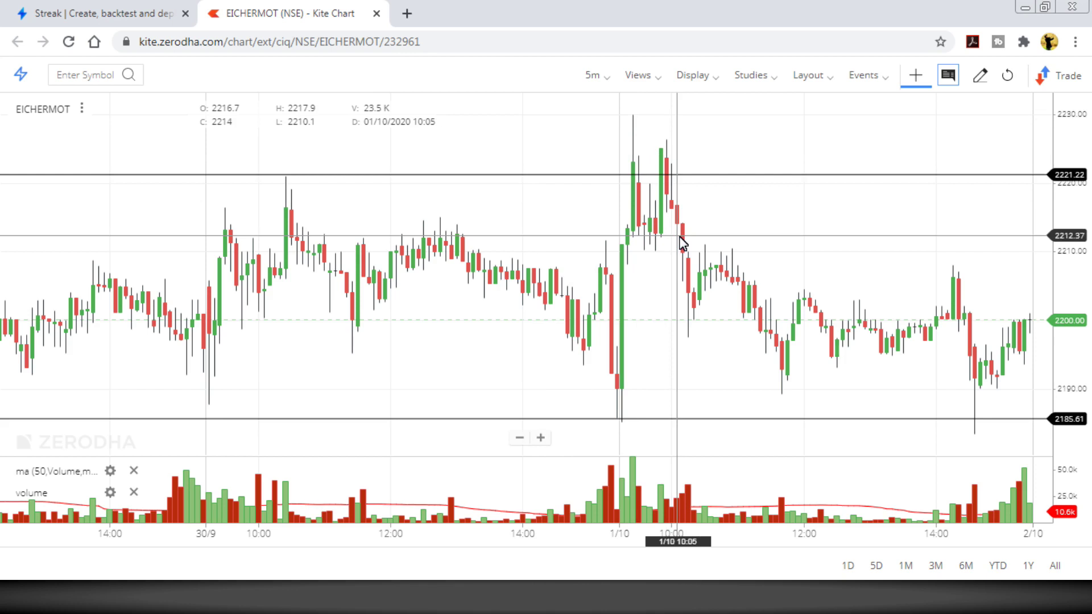
Check the strategy's exit settings in Streak and compare them with its entry conditions
left_click(73, 13)
scroll(1086, 333, "down", 4)
left_click_drag(1087, 333, 1087, 334)
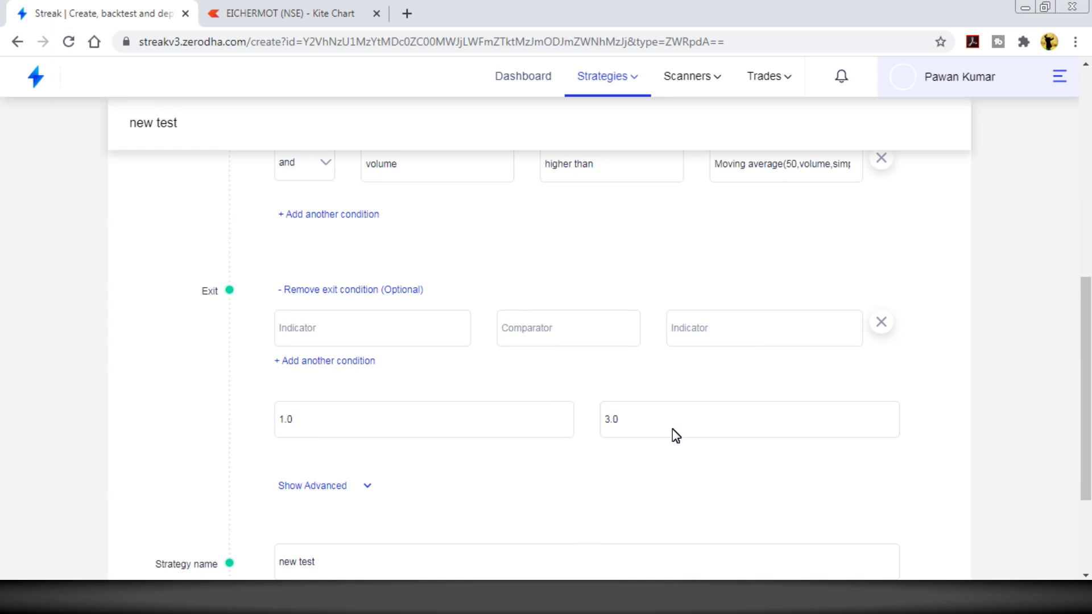
left_click_drag(1082, 428, 1083, 369)
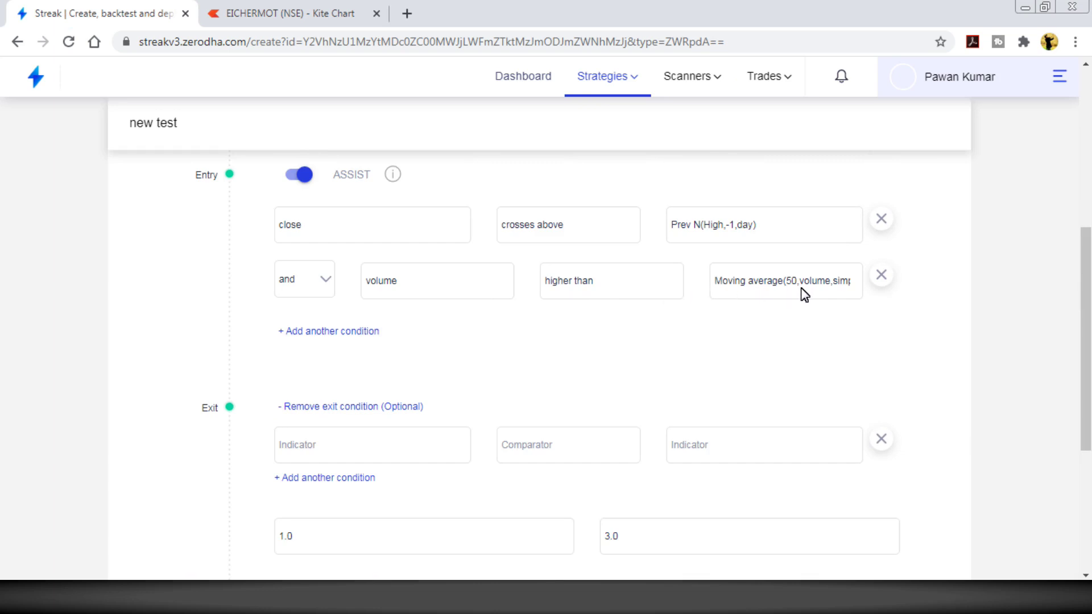
Compare the chart's volume moving average with the moving average parameters in the strategy's second entry condition
left_click(307, 16)
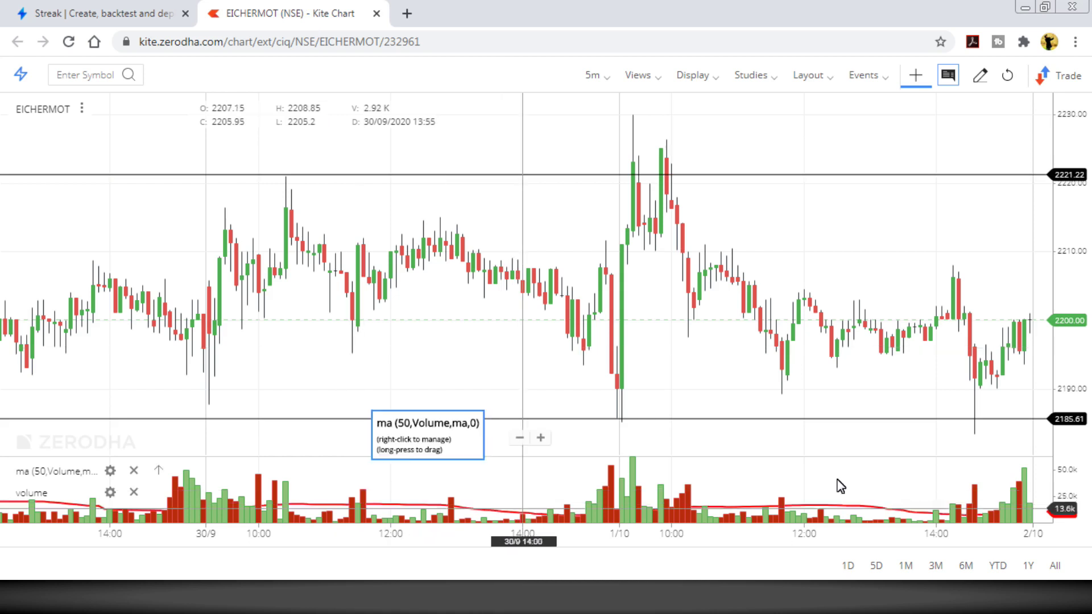
left_click_drag(639, 421, 639, 423)
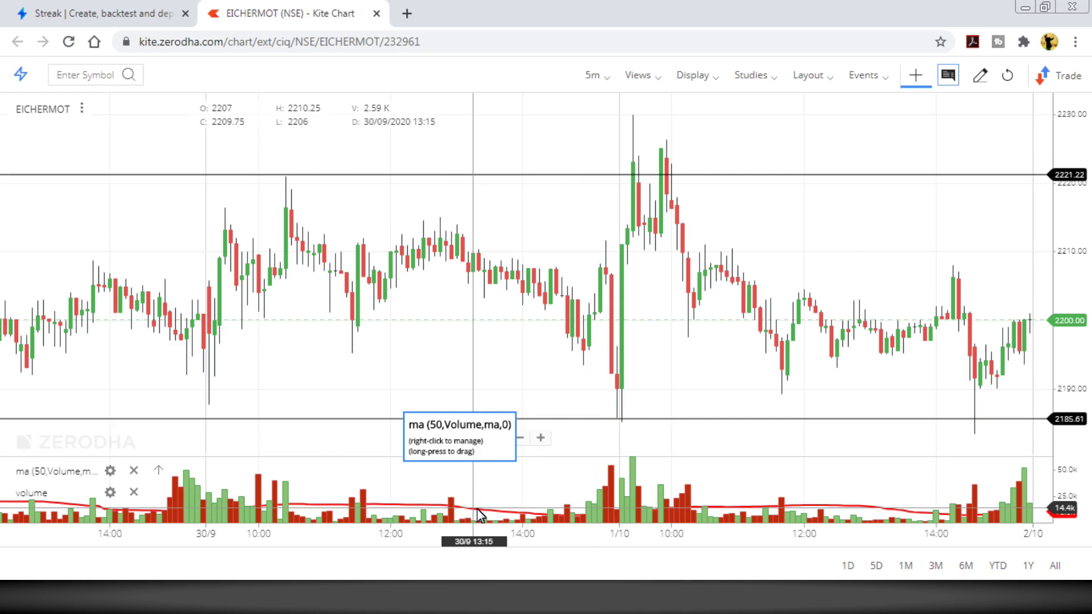
left_click(121, 22)
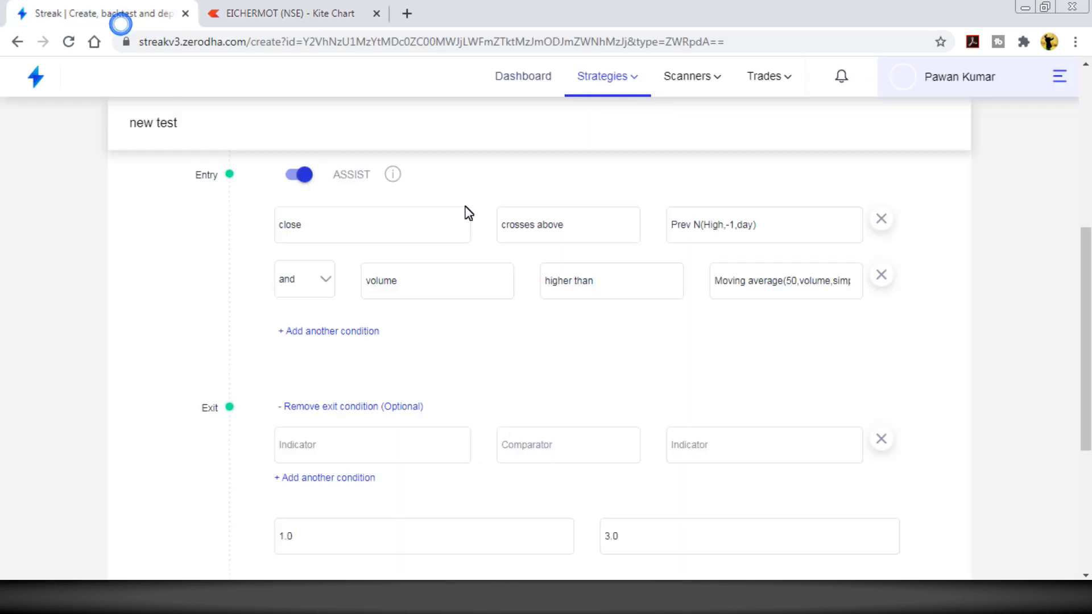
left_click(780, 286)
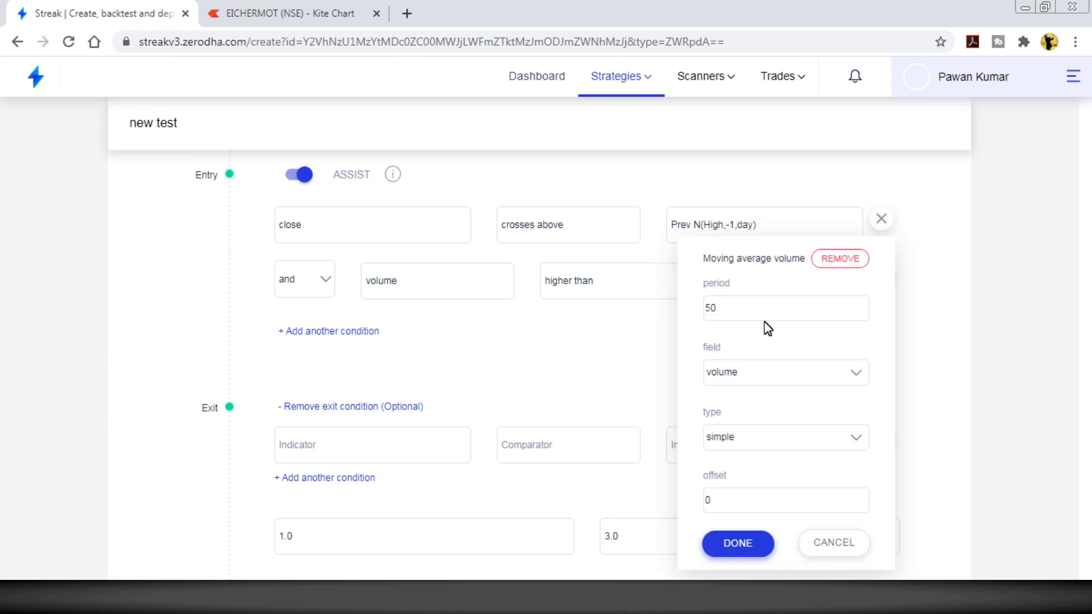
left_click(734, 544)
Examine the 1 October candles on the Kite chart against the previous day's high line
left_click(314, 12)
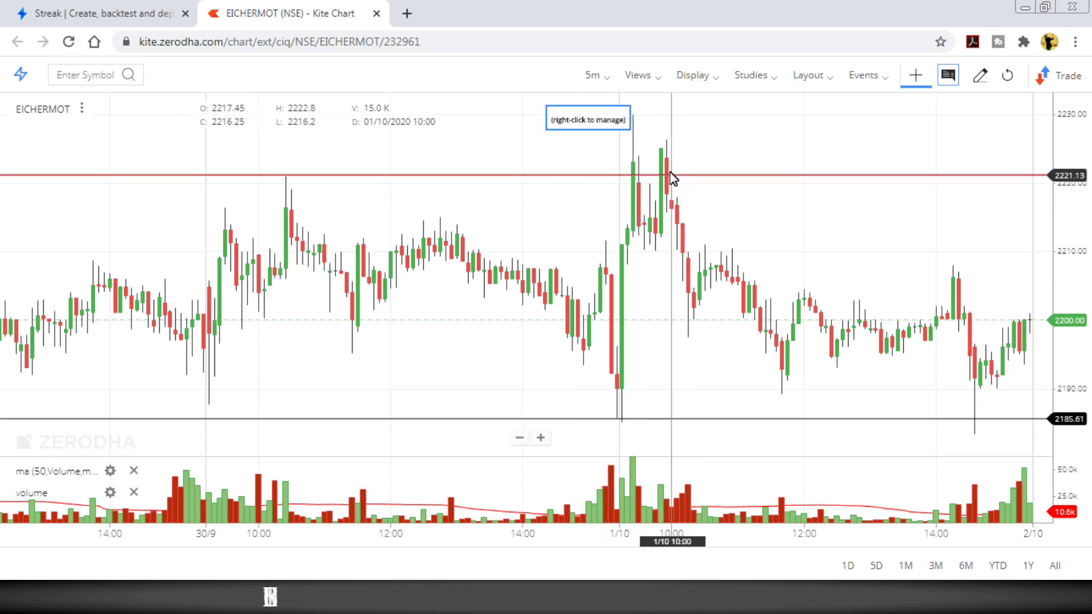
left_click(643, 148)
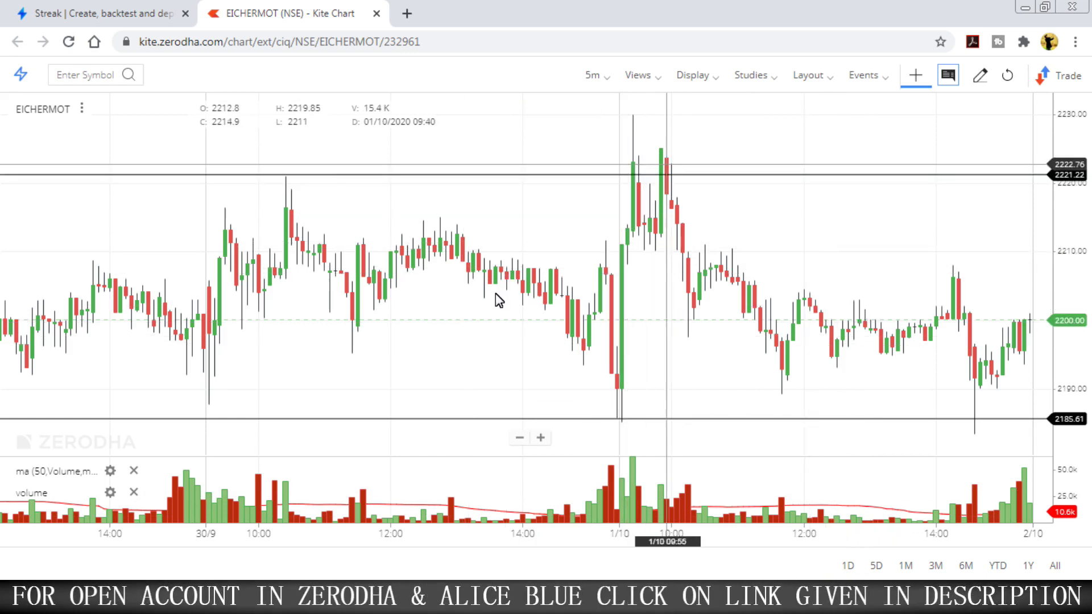
left_click_drag(736, 396, 595, 398)
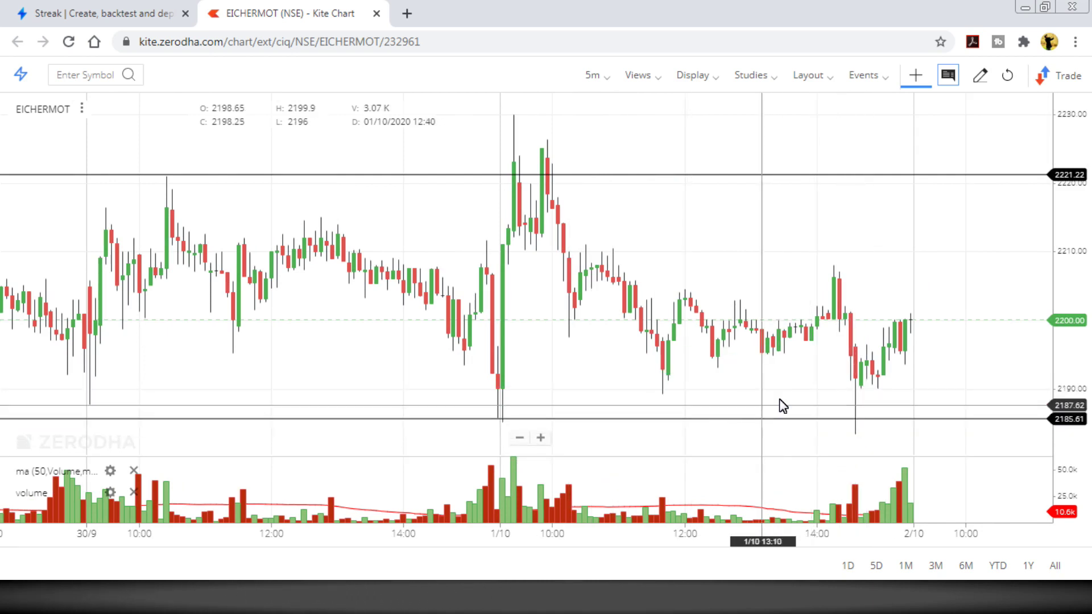
Move the chart's two horizontal lines to the 23 September high, about 2126.52, and low, about 2049.98
left_click_drag(275, 312, 727, 317)
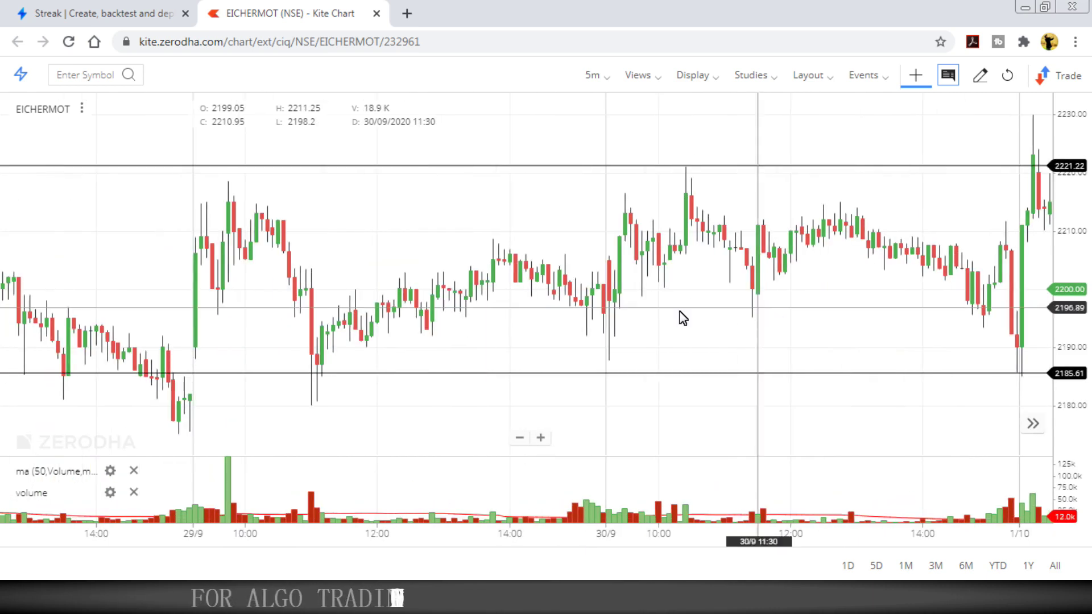
left_click_drag(285, 280, 576, 286)
left_click_drag(210, 334, 696, 334)
left_click_drag(370, 358, 910, 310)
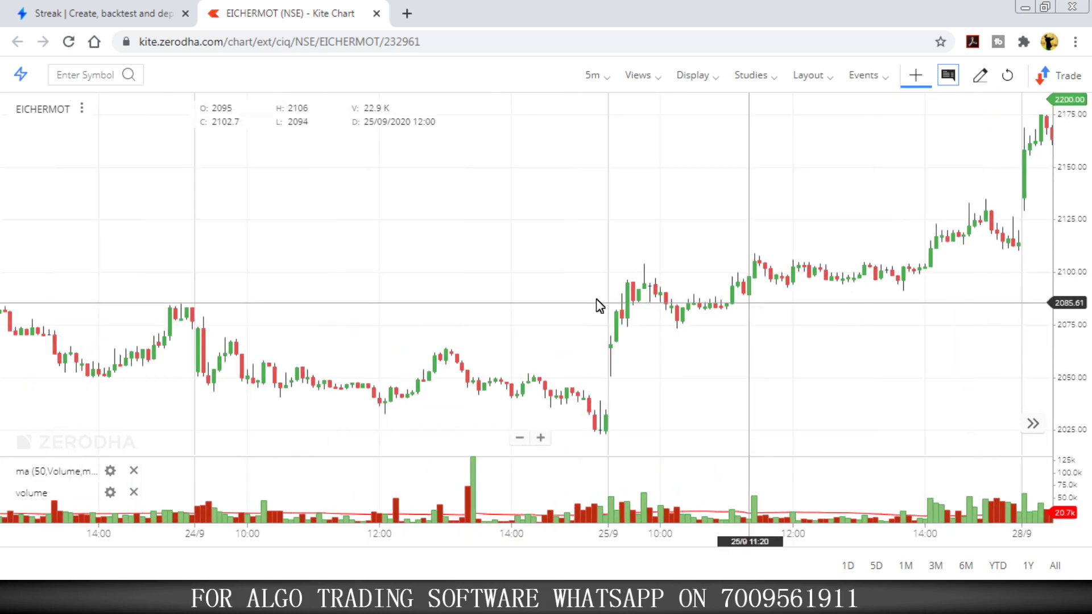
left_click_drag(436, 300, 702, 309)
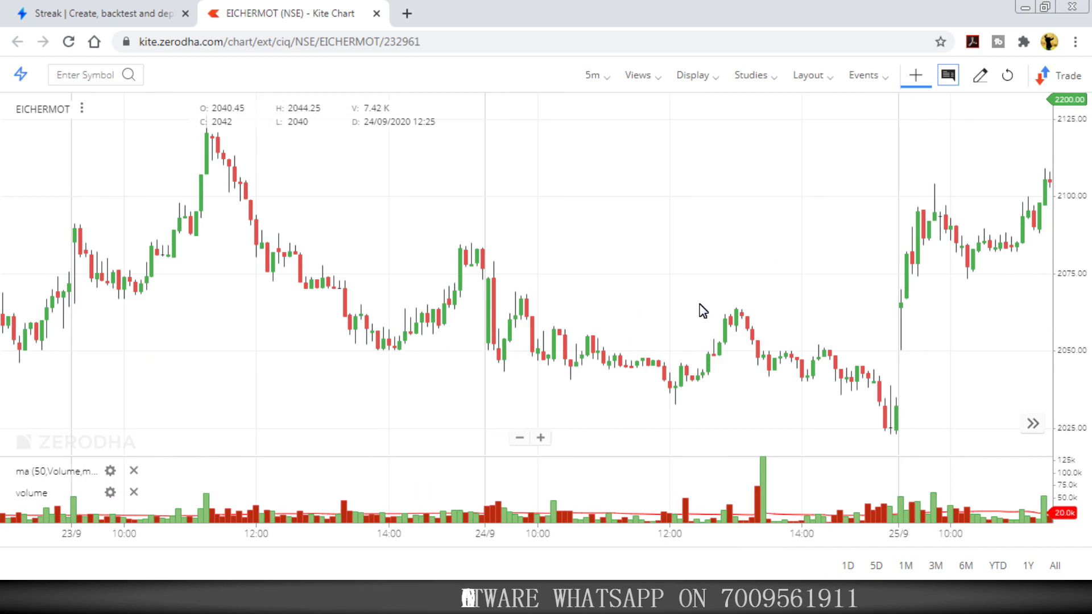
left_click_drag(1076, 193, 1073, 414)
left_click_drag(1073, 268, 1069, 142)
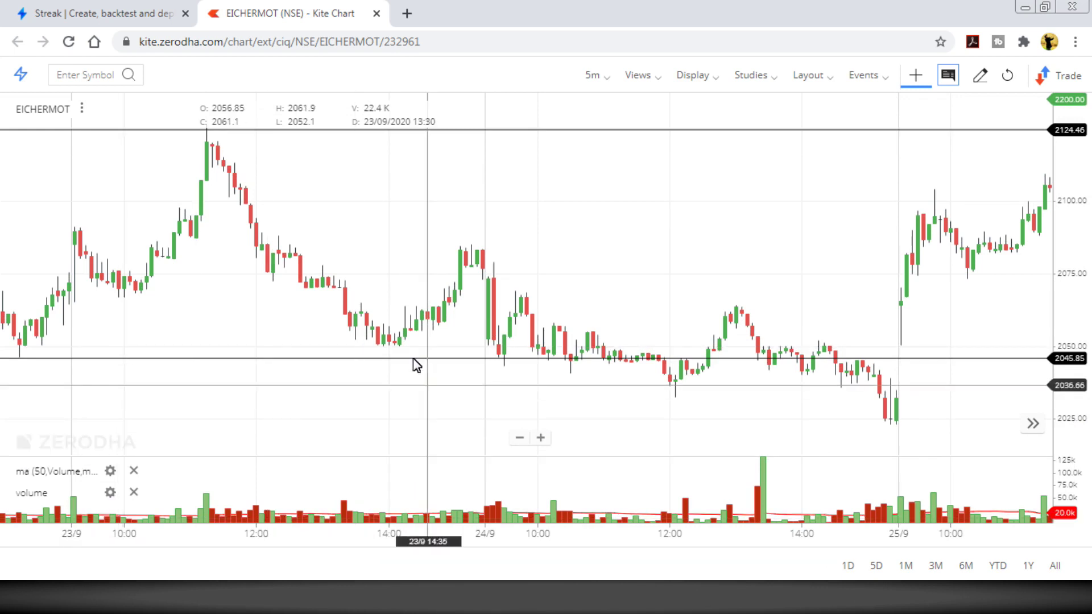
left_click_drag(419, 365, 422, 346)
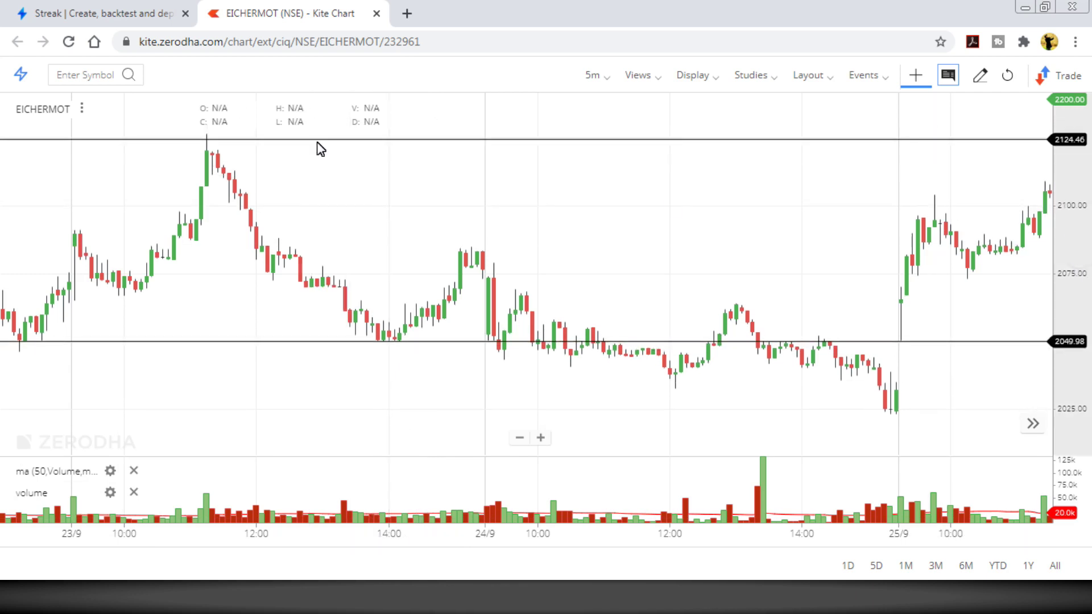
left_click_drag(305, 142, 302, 134)
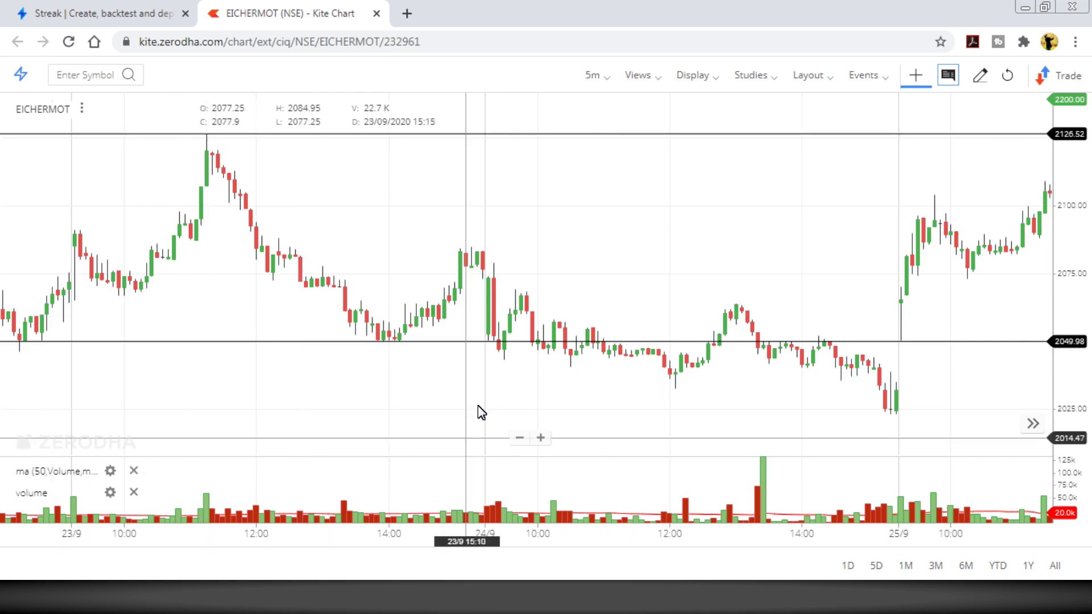
Examine the 24 September candles more closely against the 23 September high and low lines
left_click_drag(478, 408, 537, 441)
left_click(538, 439)
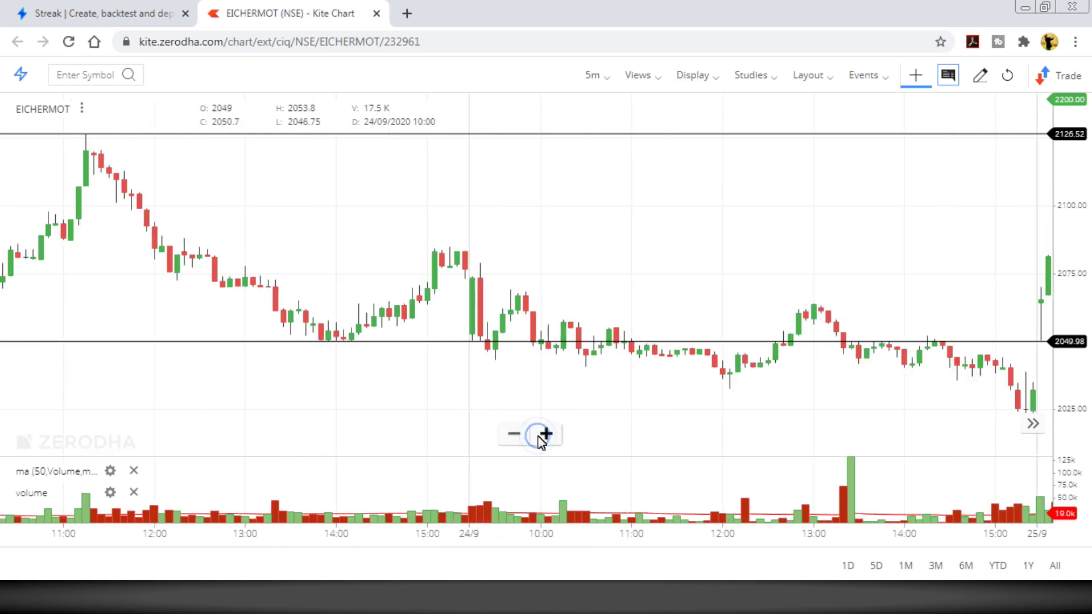
left_click_drag(507, 391, 458, 383)
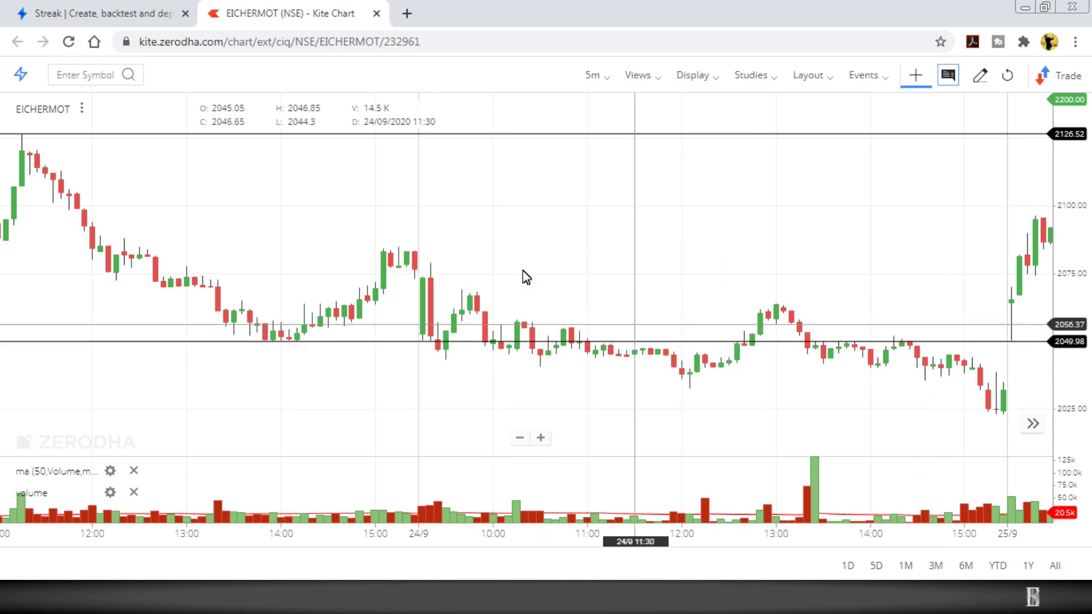
Review the strategy's scrip, buy position, quantity and entry conditions again in Streak
left_click(106, 12)
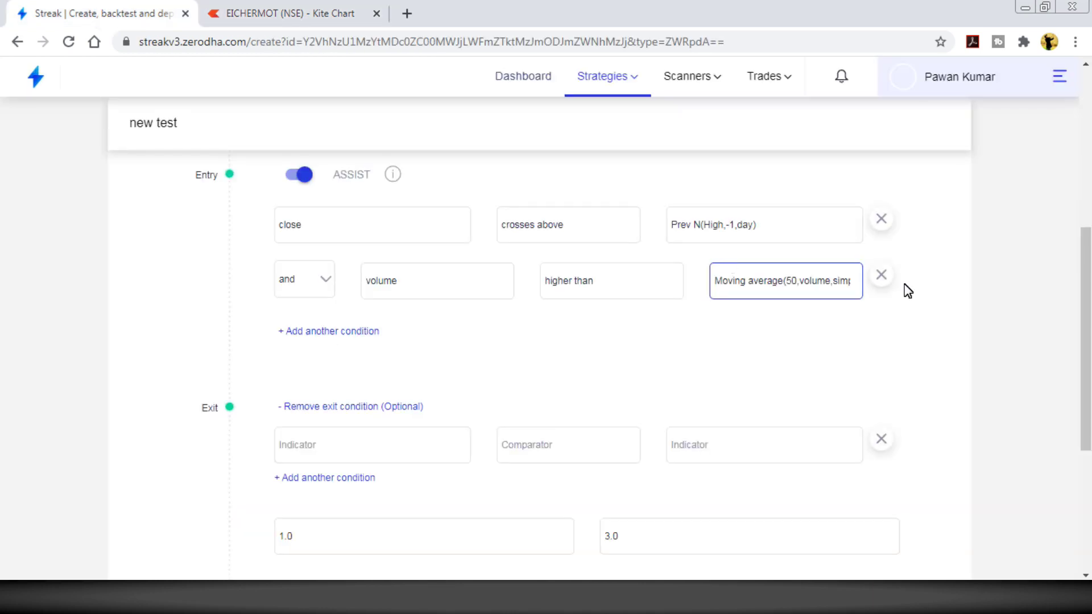
scroll(1081, 260, "up", 6)
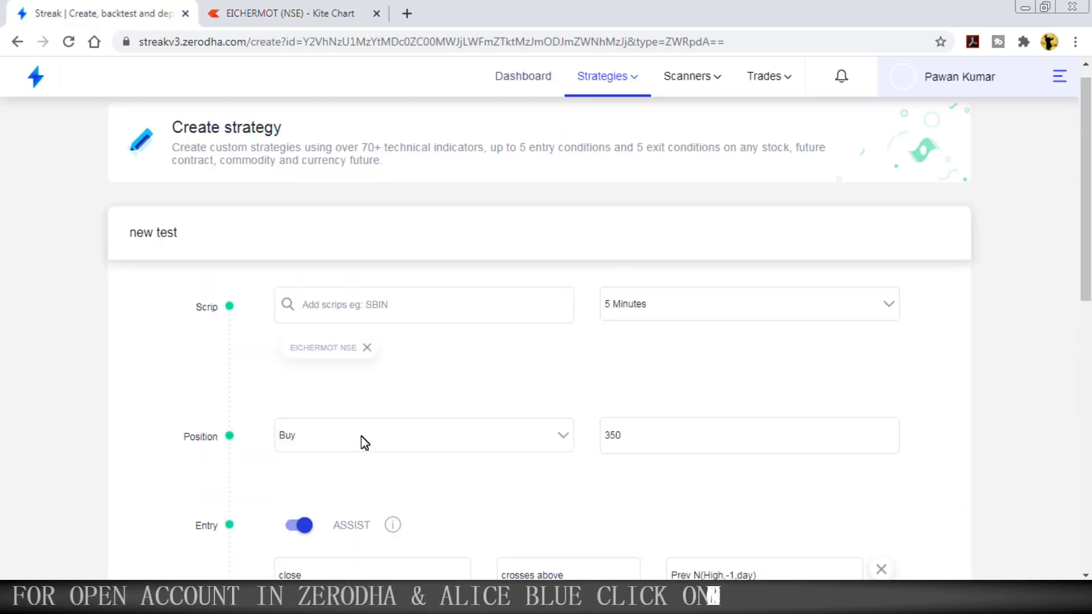
scroll(987, 305, "down", 3)
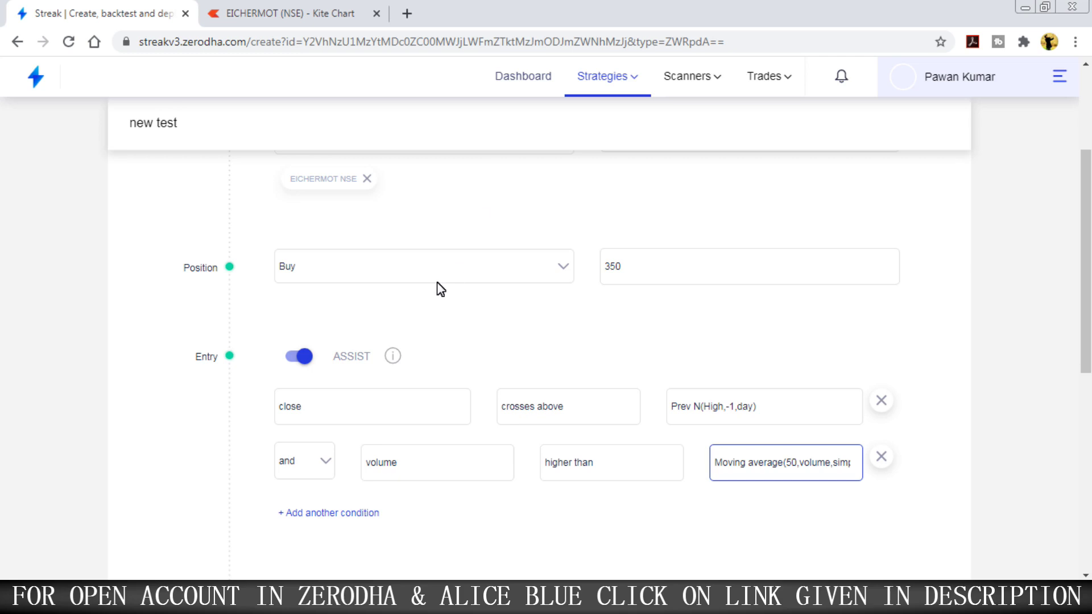
left_click(676, 271)
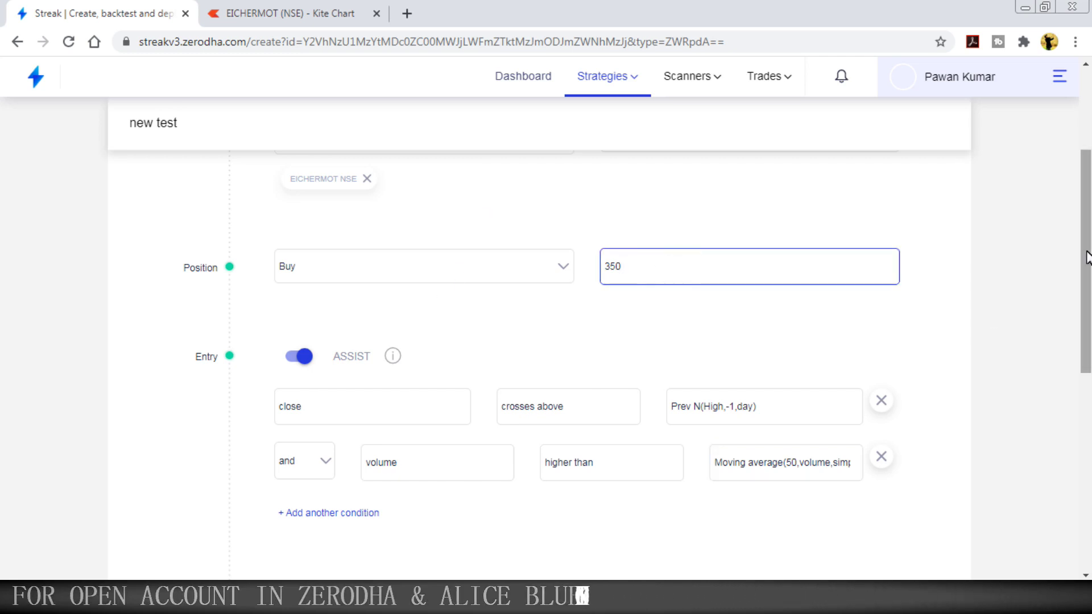
scroll(1083, 254, "down", 2)
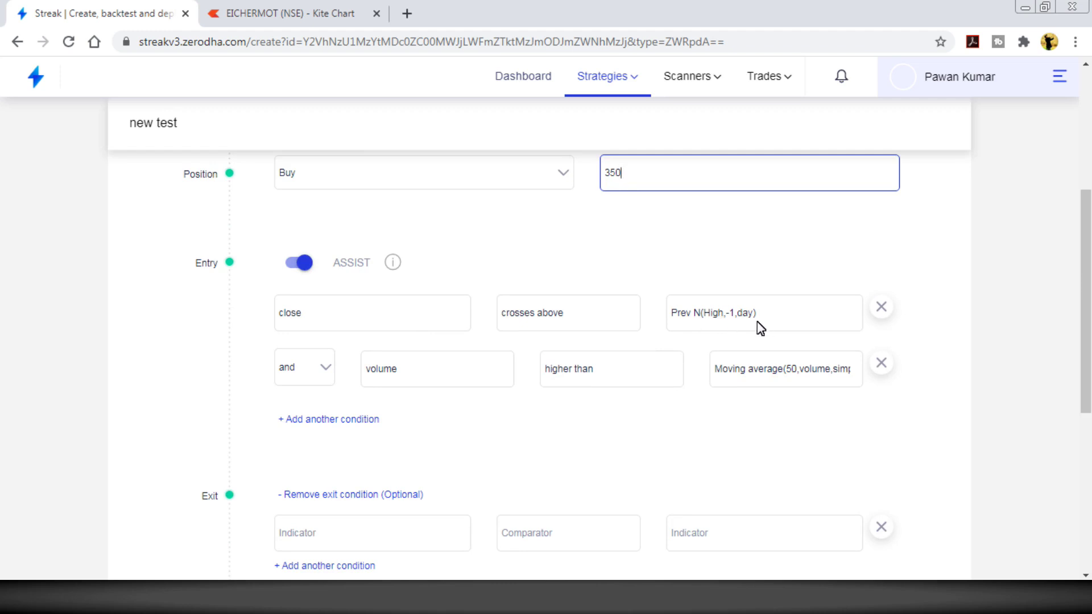
Remove and re-add the first entry condition's Previous N indicator with field High, offset -1 and candle day
left_click(840, 315)
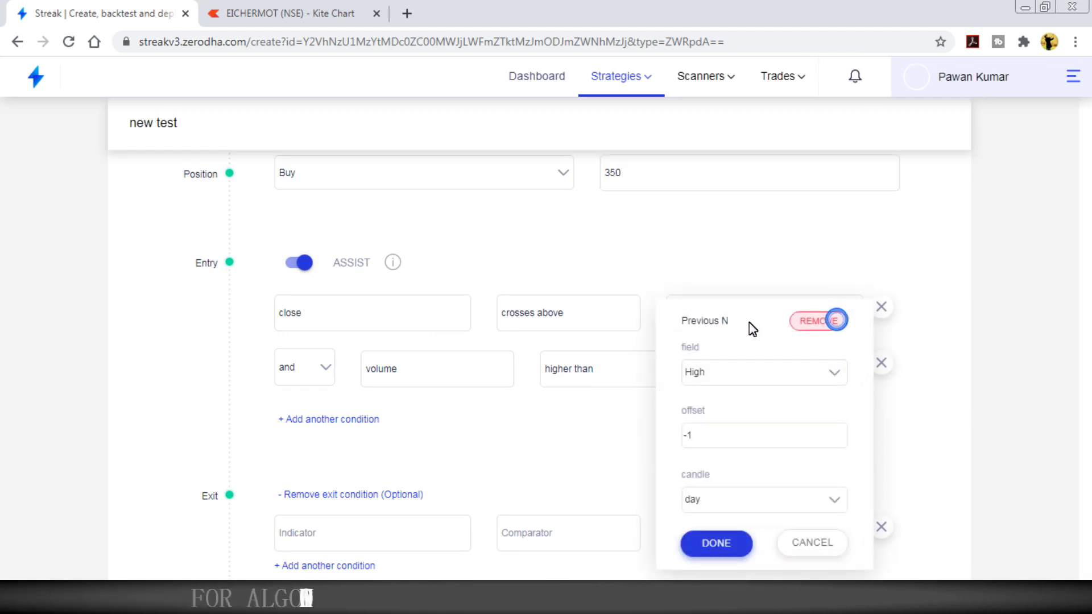
left_click(731, 325)
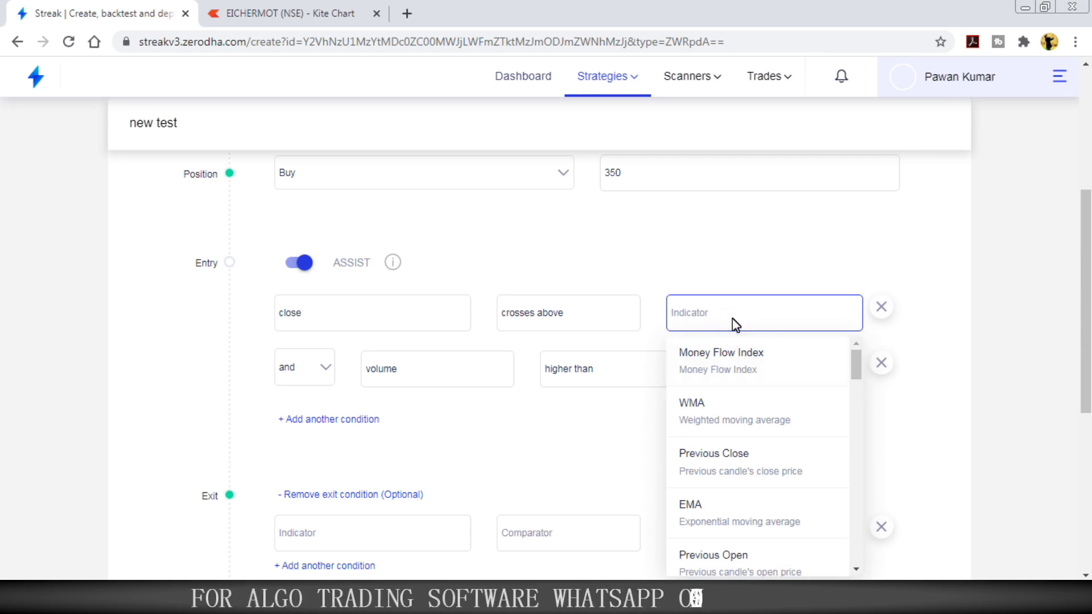
type("prev")
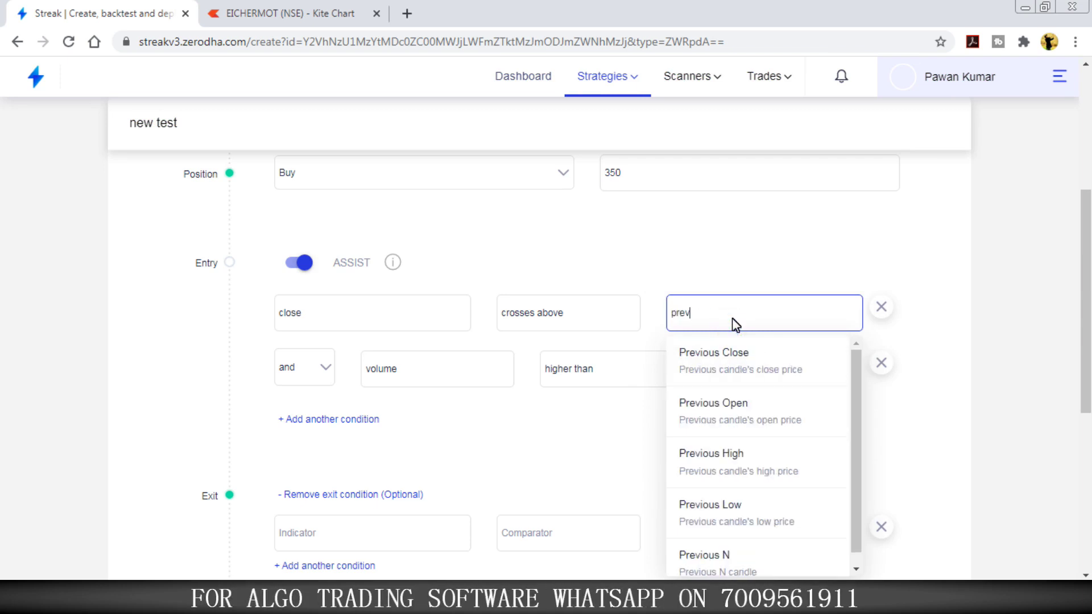
left_click(720, 558)
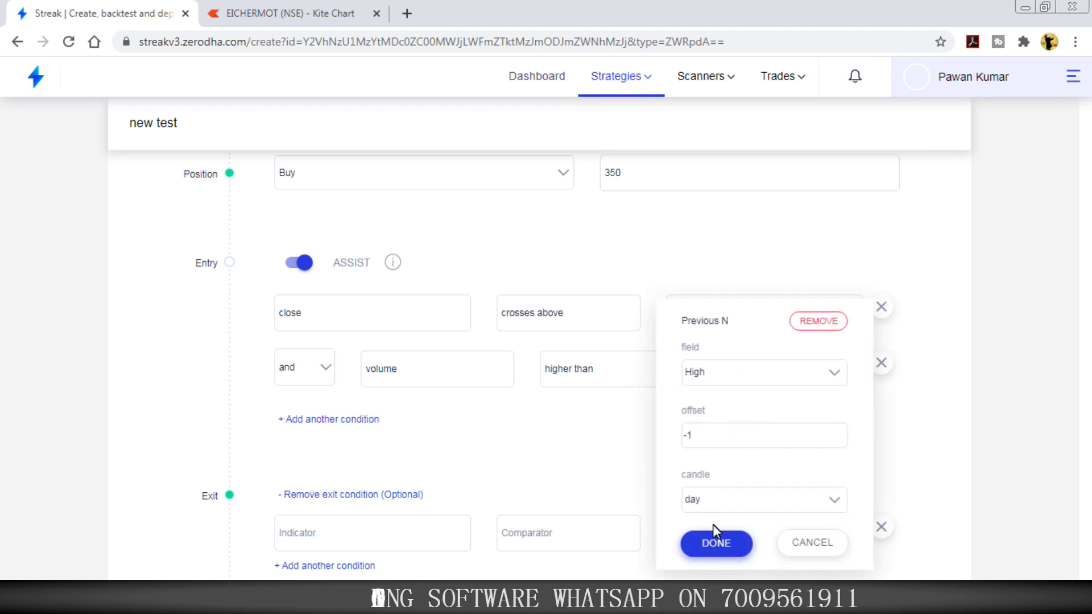
left_click(709, 542)
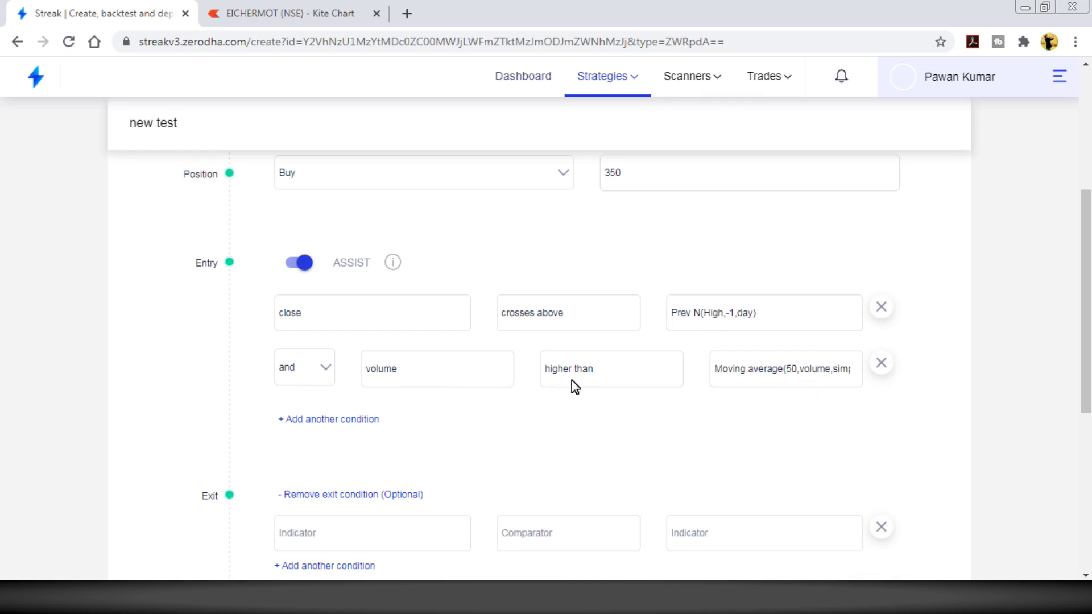
Check the volume moving average settings in the second entry condition, and save and backtest the new test strategy
left_click(769, 380)
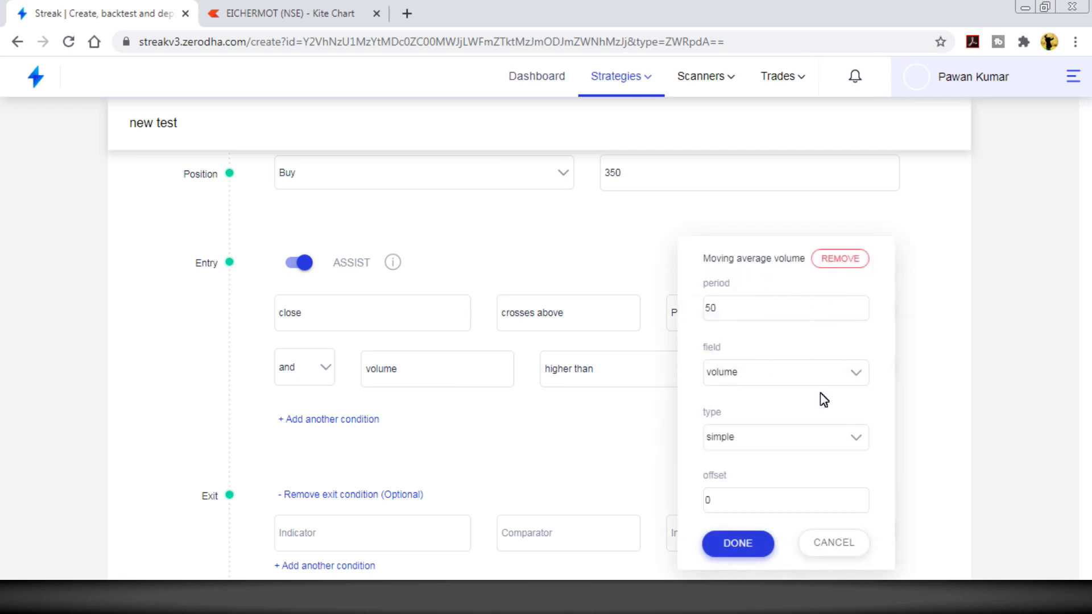
left_click(734, 543)
left_click_drag(1083, 300, 1051, 400)
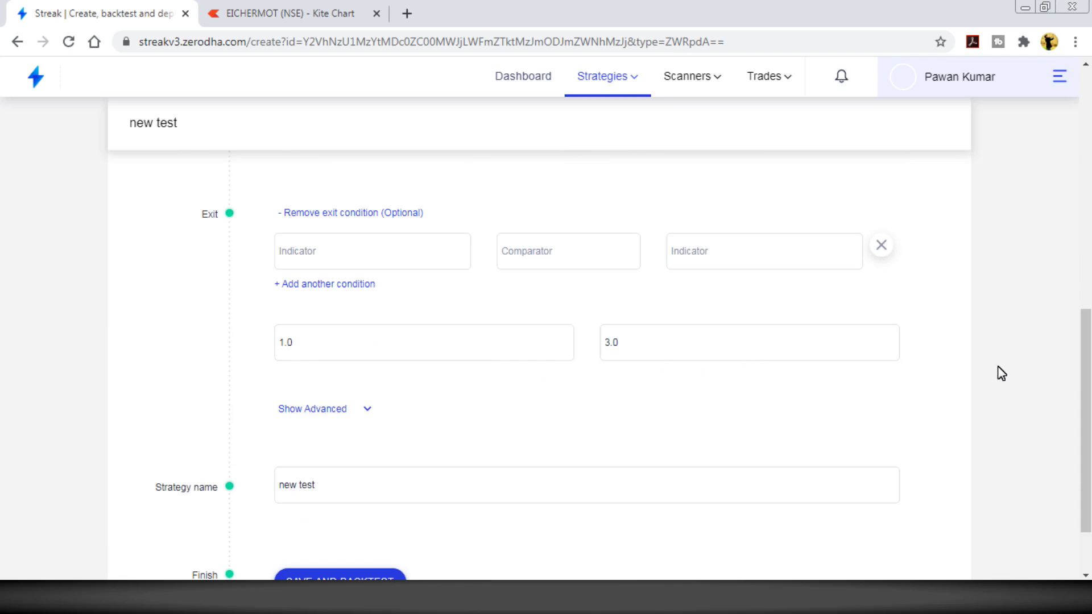
scroll(342, 524, "down", 2)
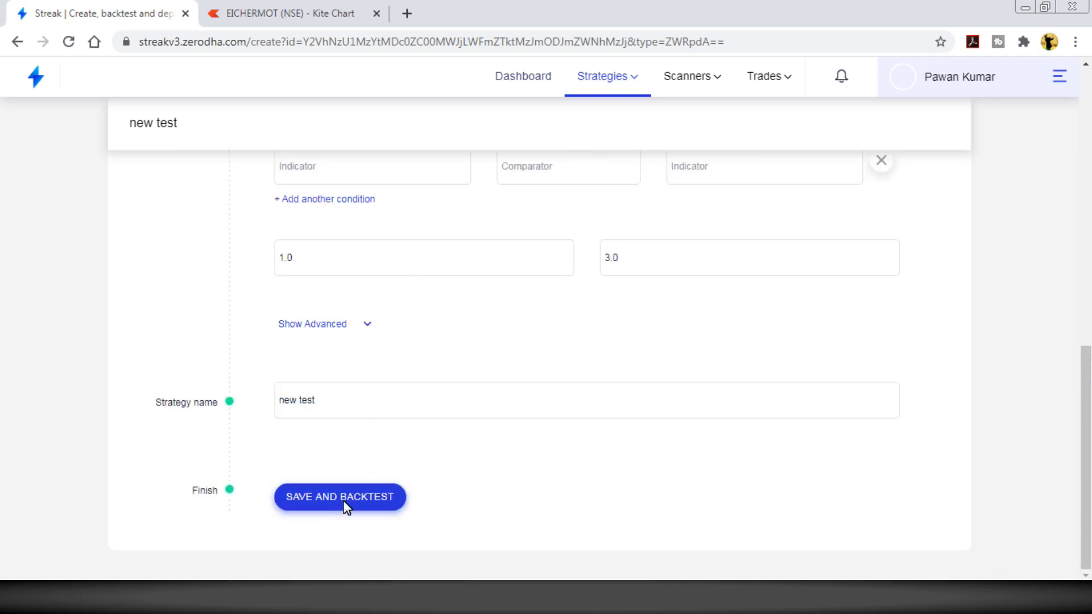
left_click(341, 501)
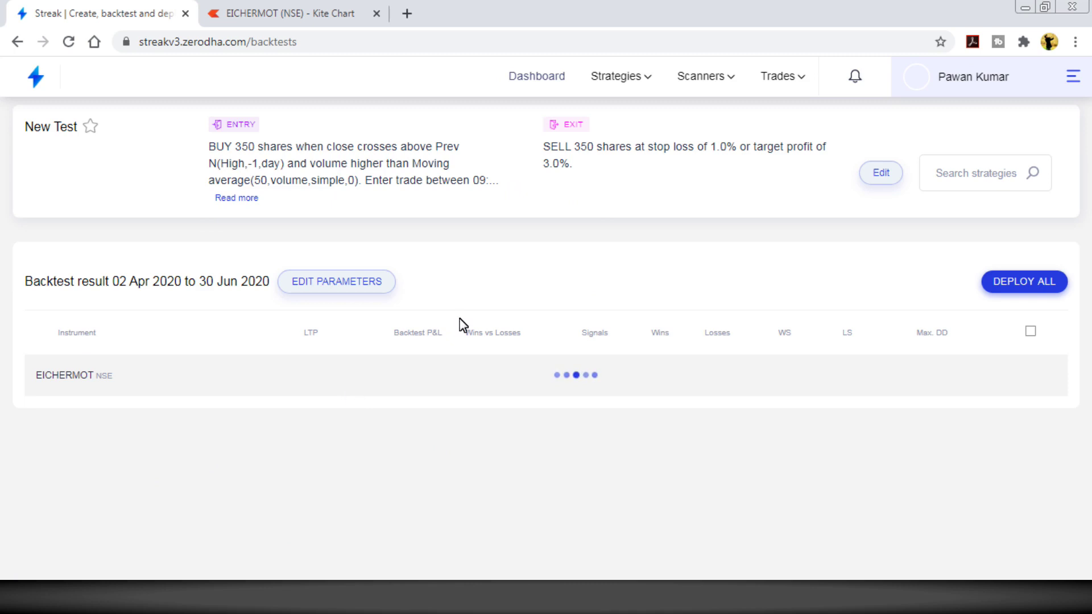
Show the new test backtest parameters and results, and compare them with the total P&L in the Streak Backtests workbook in Excel
left_click(373, 286)
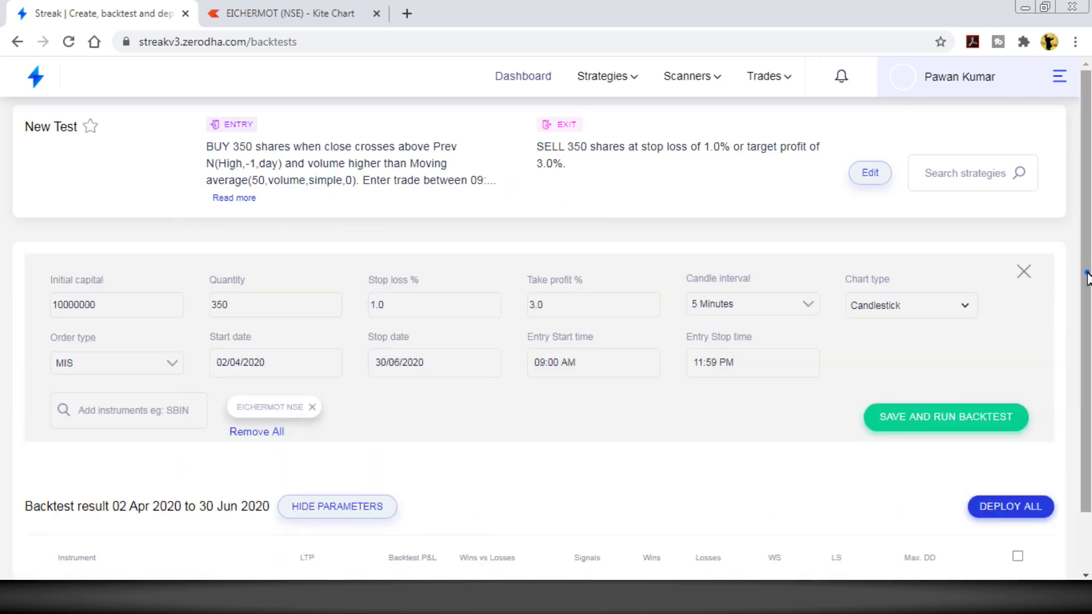
scroll(1087, 278, "down", 1)
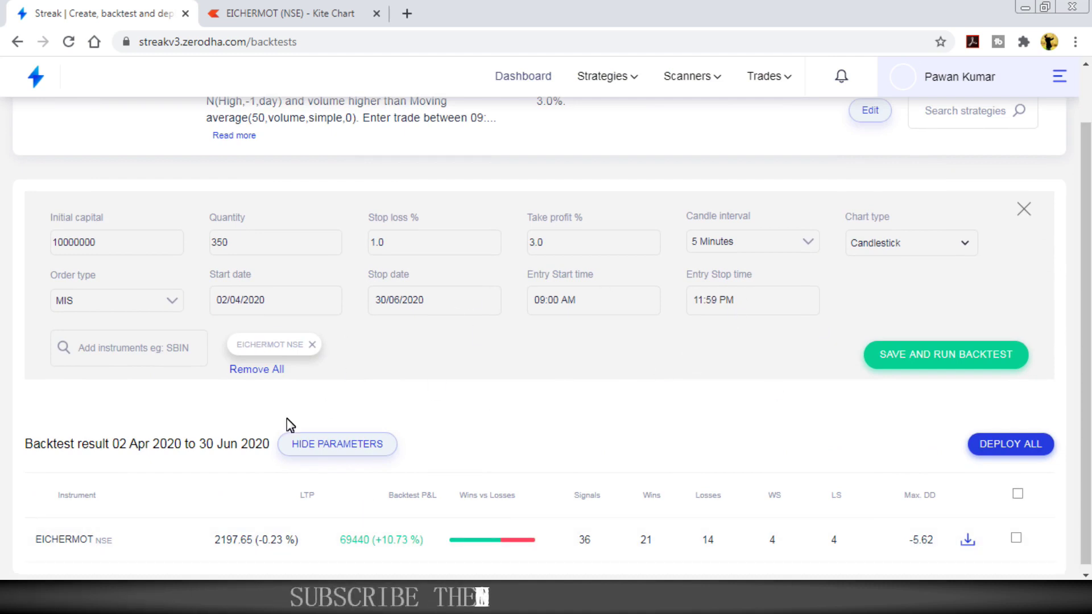
key("alt+Tab")
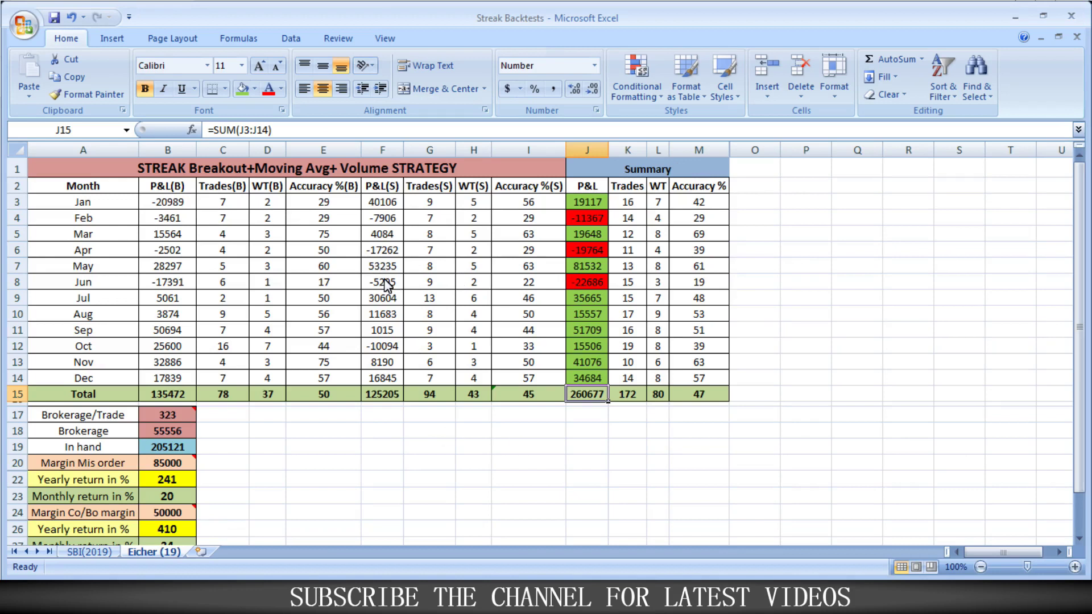
left_click(587, 430)
left_click(586, 397)
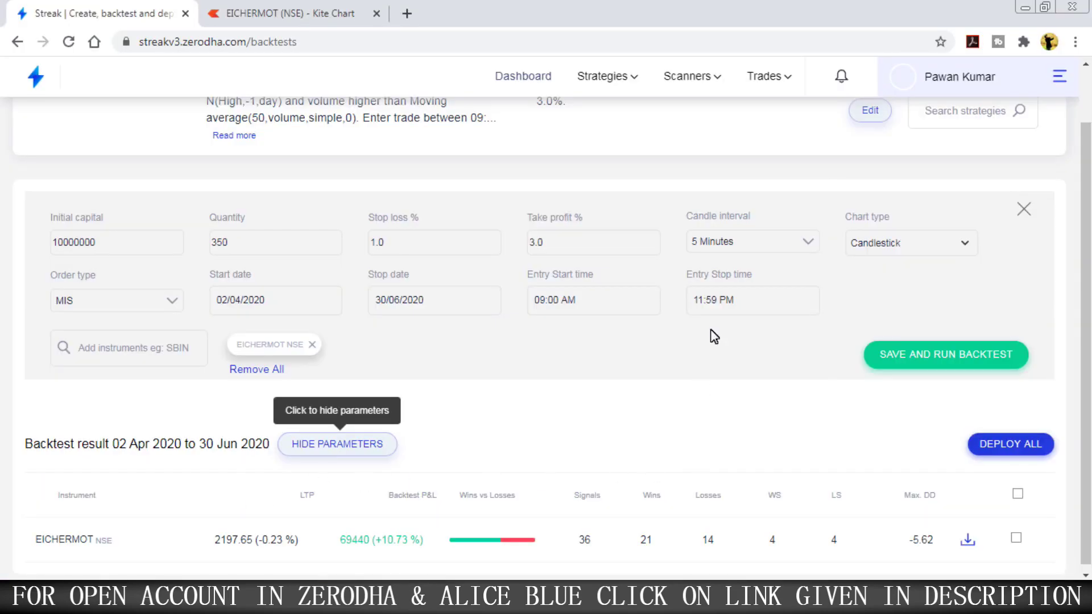
Switch back to Streak and open the new test sell strategy for editing, going through its scrip, position and entry settings
mouse_move(603, 76)
left_click(619, 148)
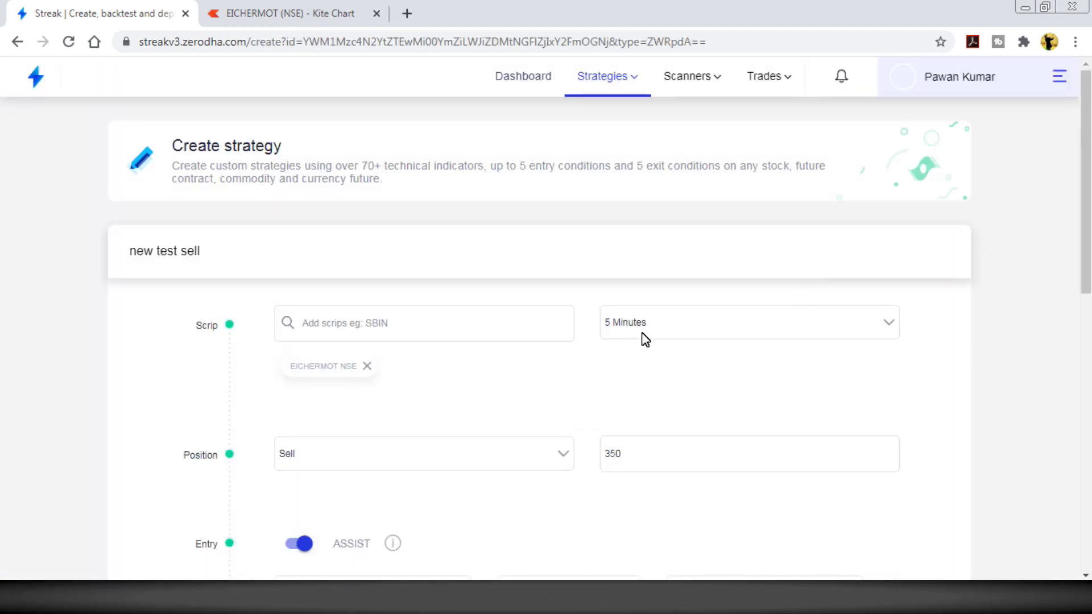
scroll(1084, 182, "down", 1)
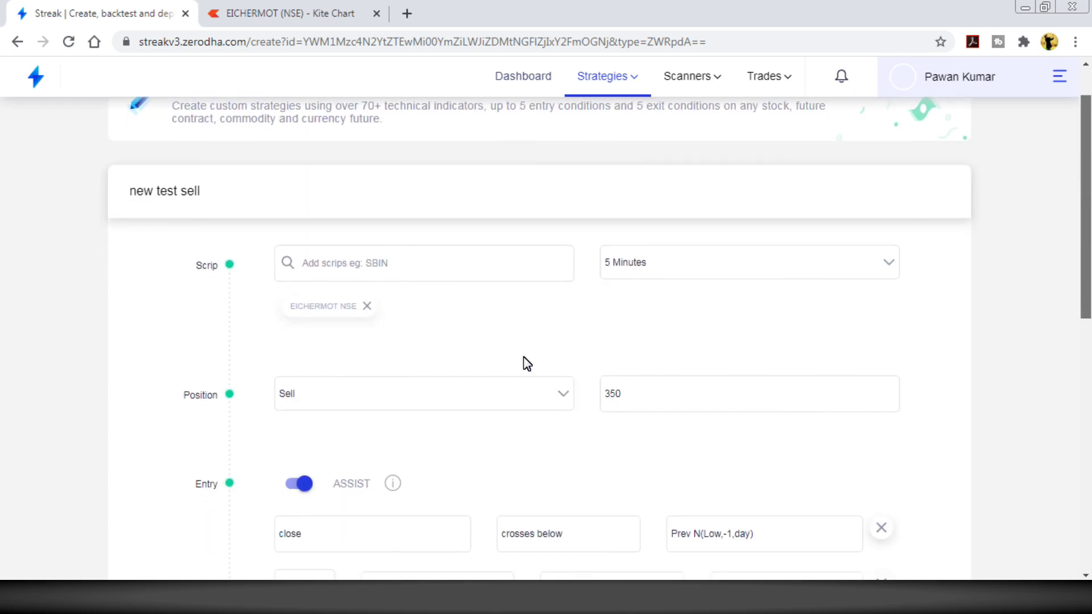
left_click_drag(1087, 193, 1068, 302)
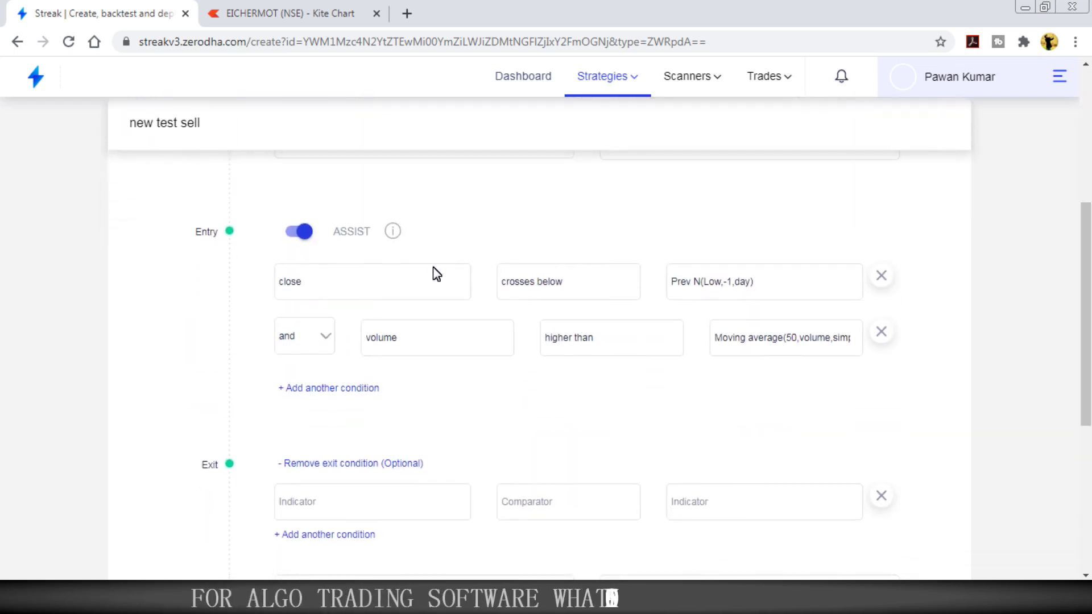
Review the sell strategy's entry comparators and the Previous N indicator of its first condition
left_click(581, 288)
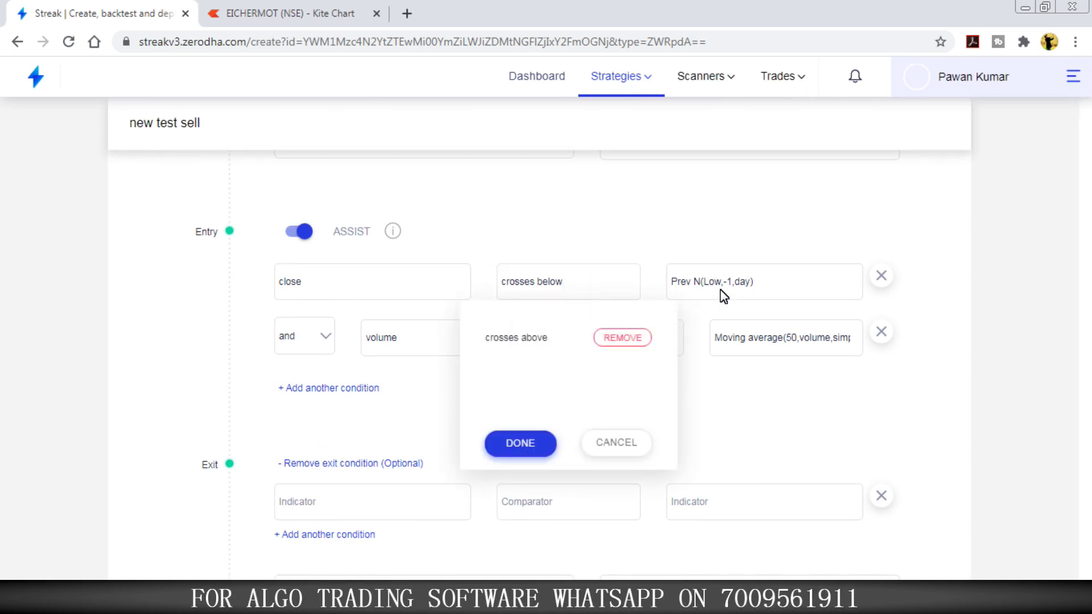
left_click(730, 300)
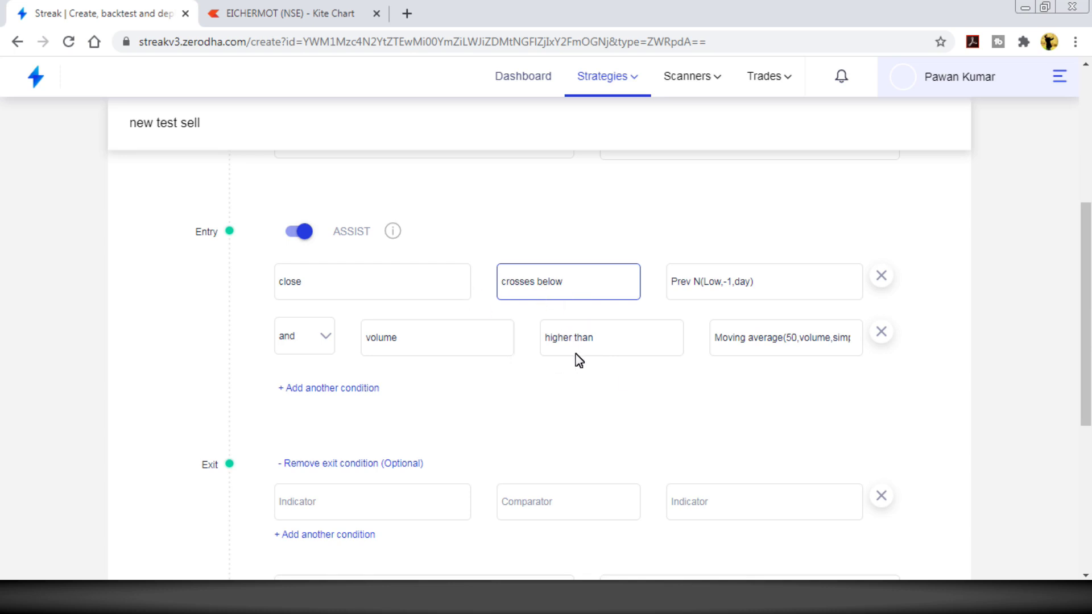
left_click(615, 353)
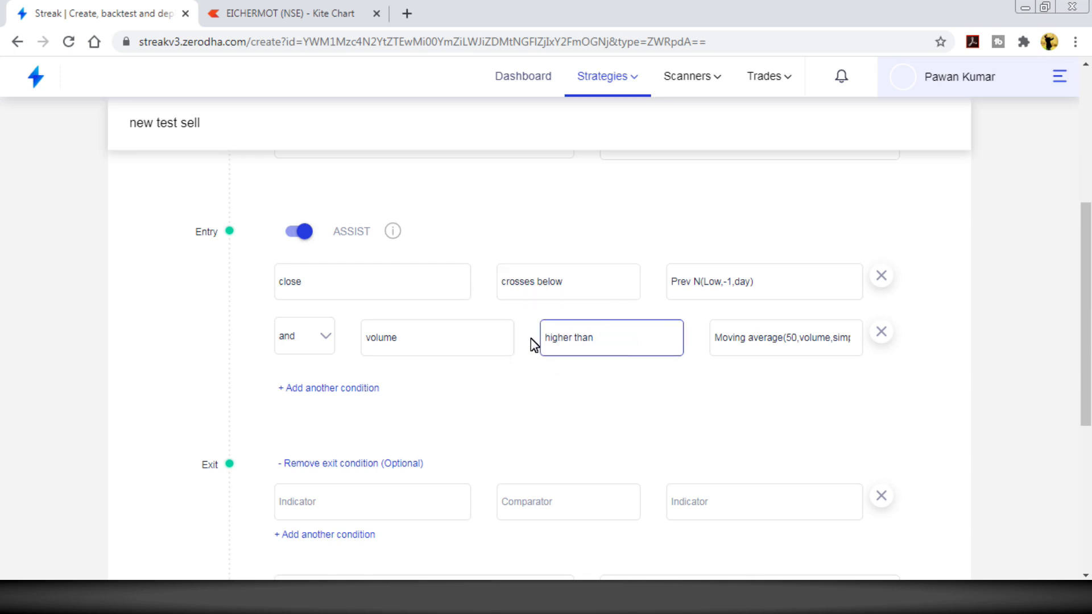
left_click(567, 399)
left_click(575, 284)
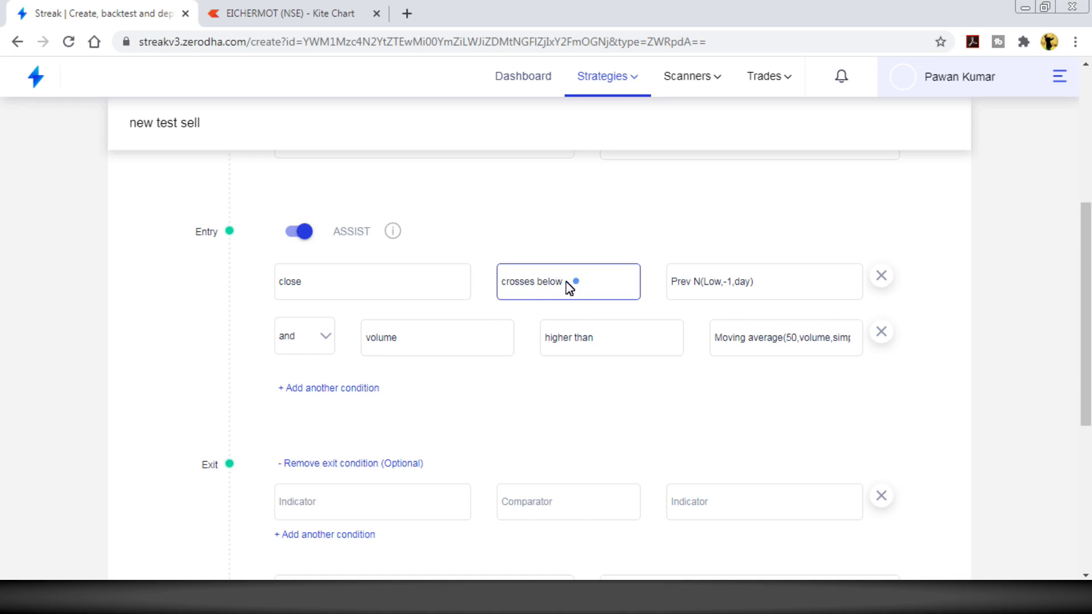
left_click_drag(684, 285, 732, 239)
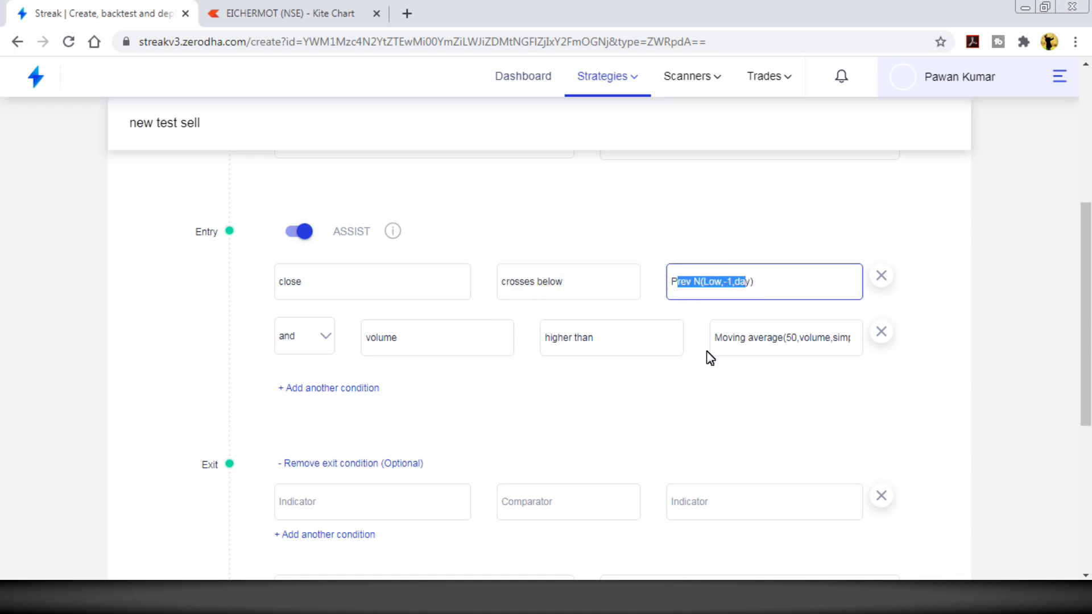
Save and backtest the new test sell strategy after checking its exit values, and expand the EICHERMOT result
scroll(431, 325, "down", 5)
left_click(316, 322)
left_click(638, 313)
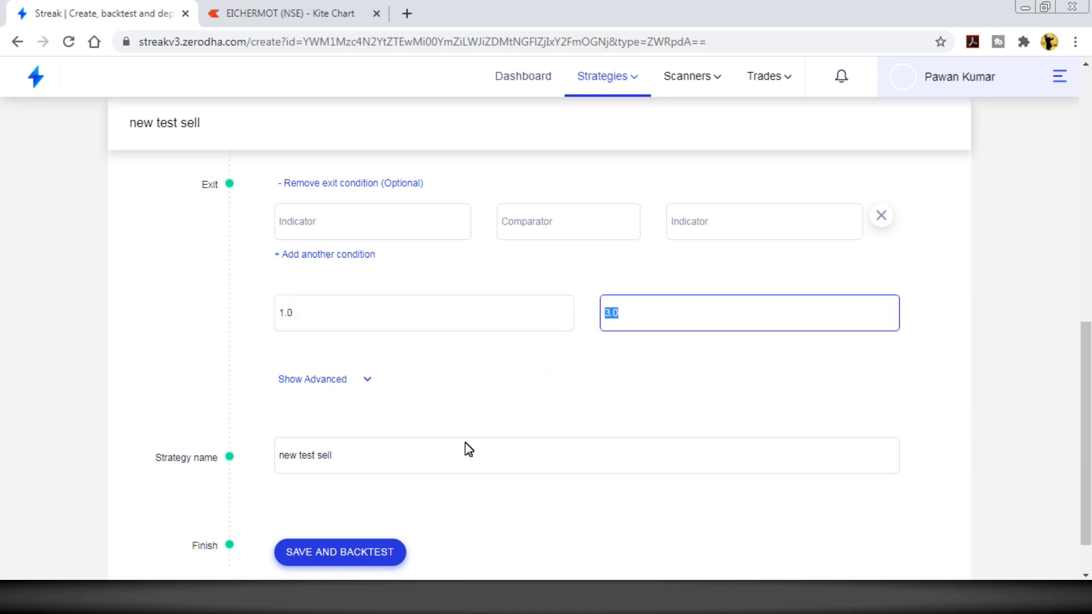
left_click(377, 550)
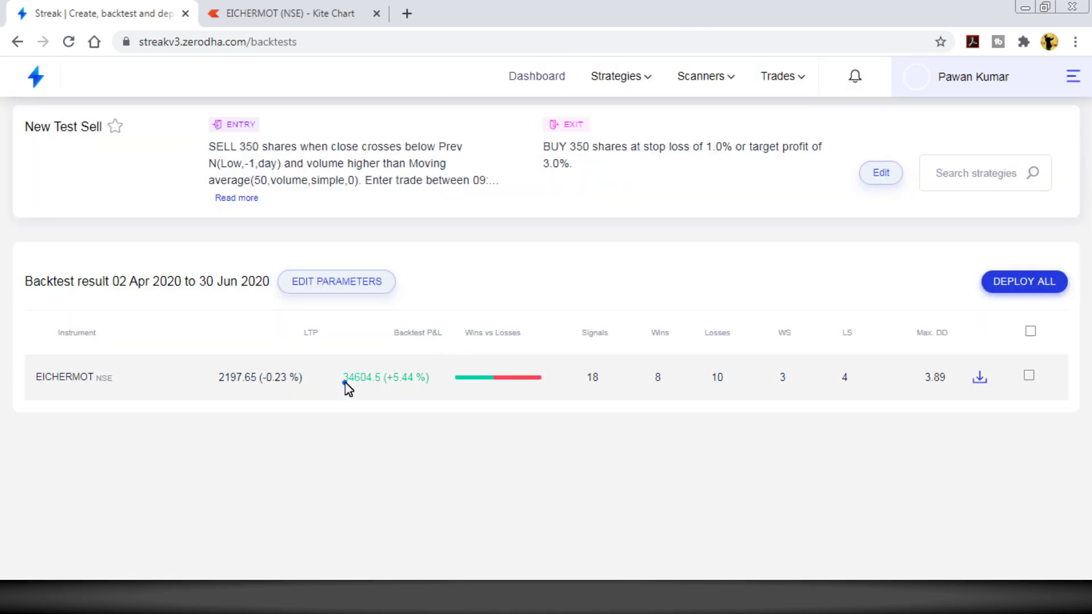
left_click_drag(344, 379, 387, 379)
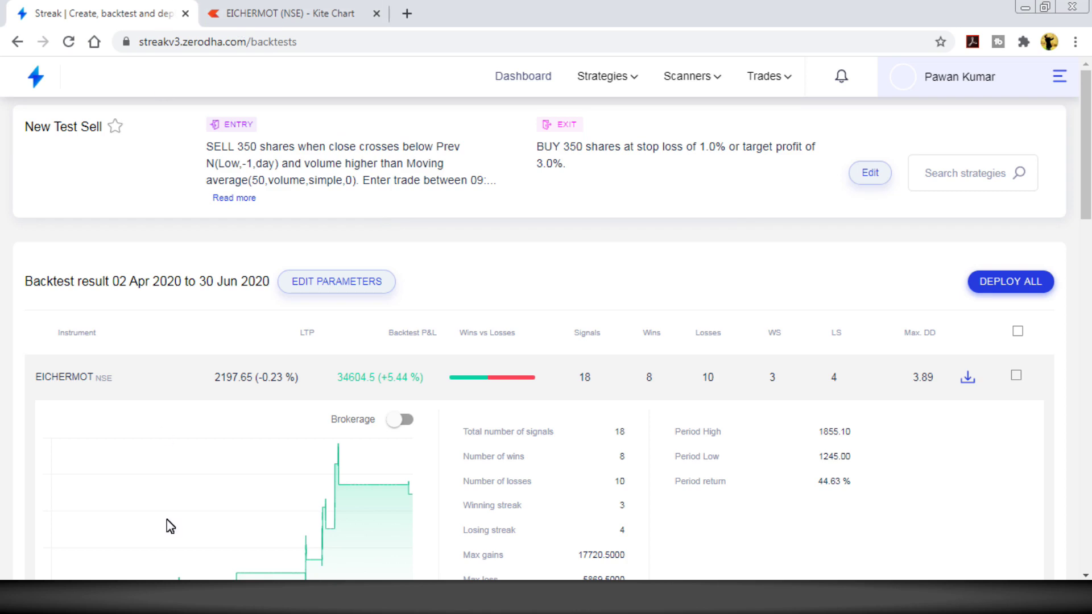
Switch to the Excel backtest workbook, examine the summary P&L for February, April, June and May, and return to Streak
key("alt+Tab")
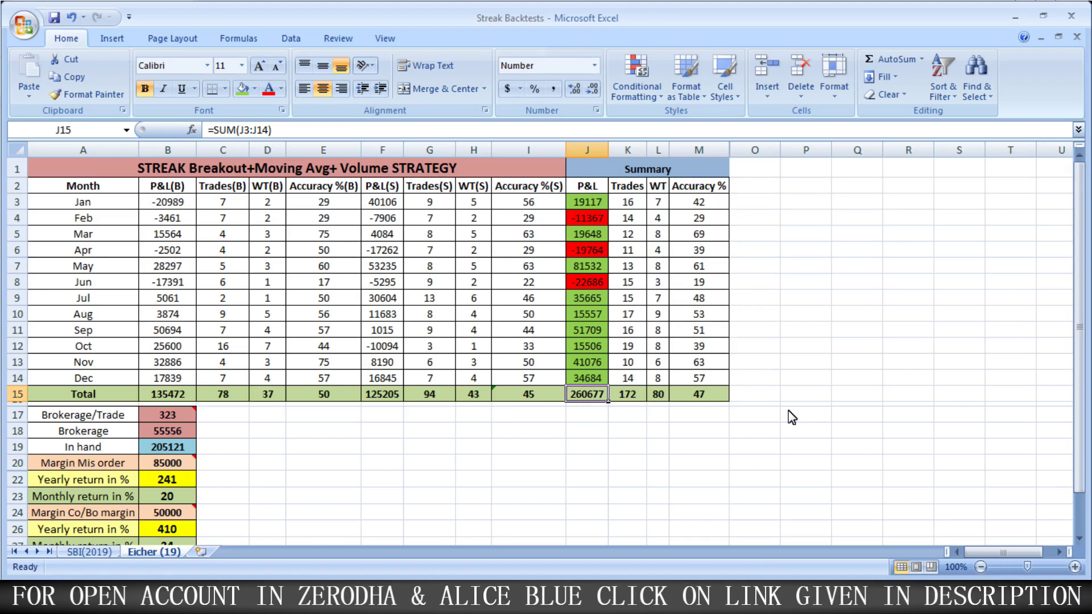
left_click(587, 218)
left_click(587, 251)
left_click(589, 283)
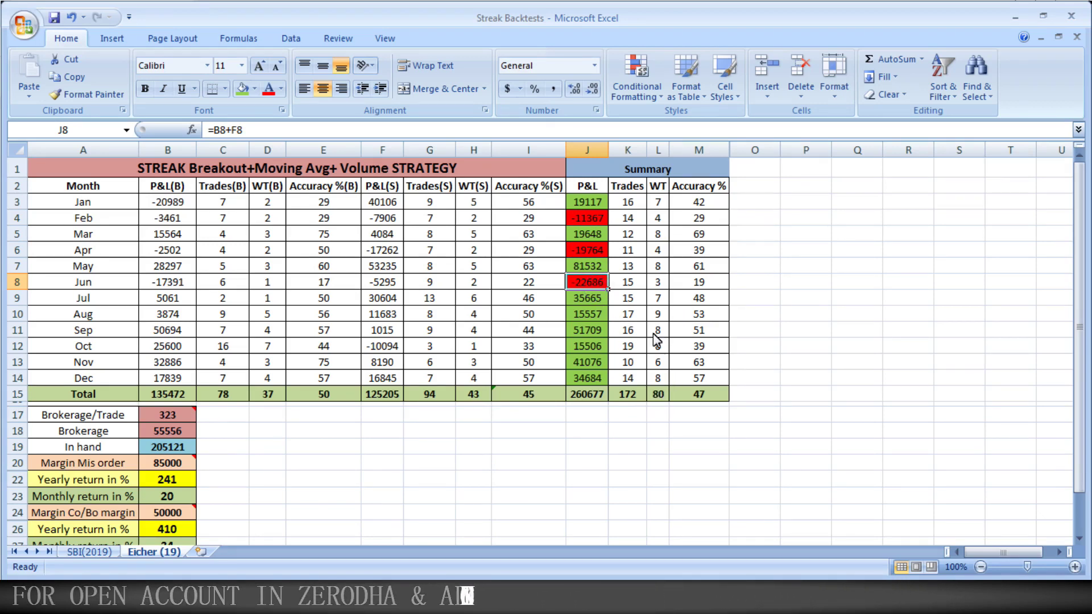
left_click(597, 266)
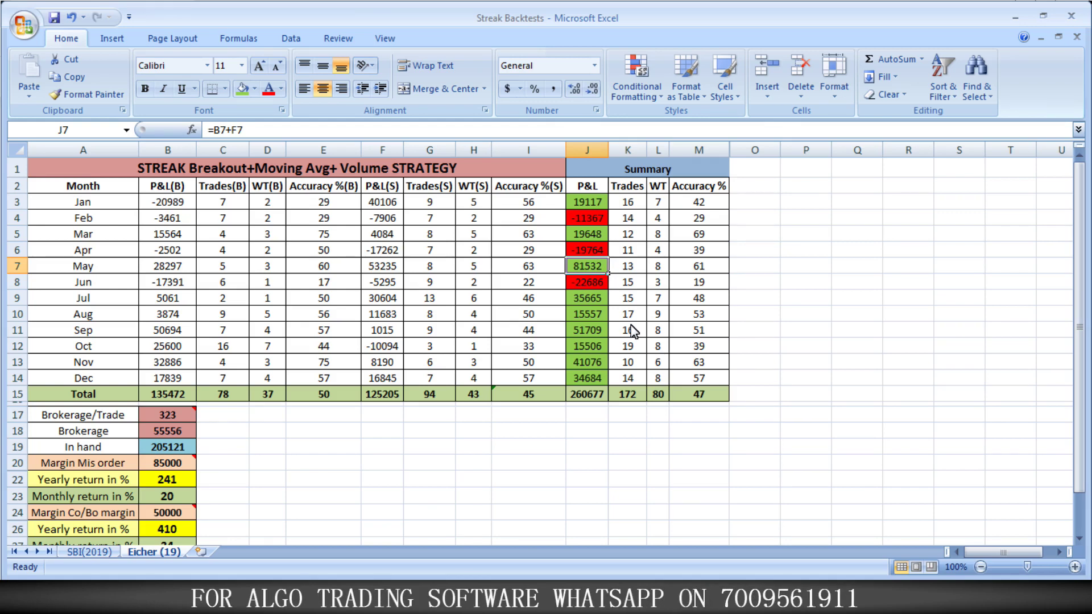
key("alt+Tab")
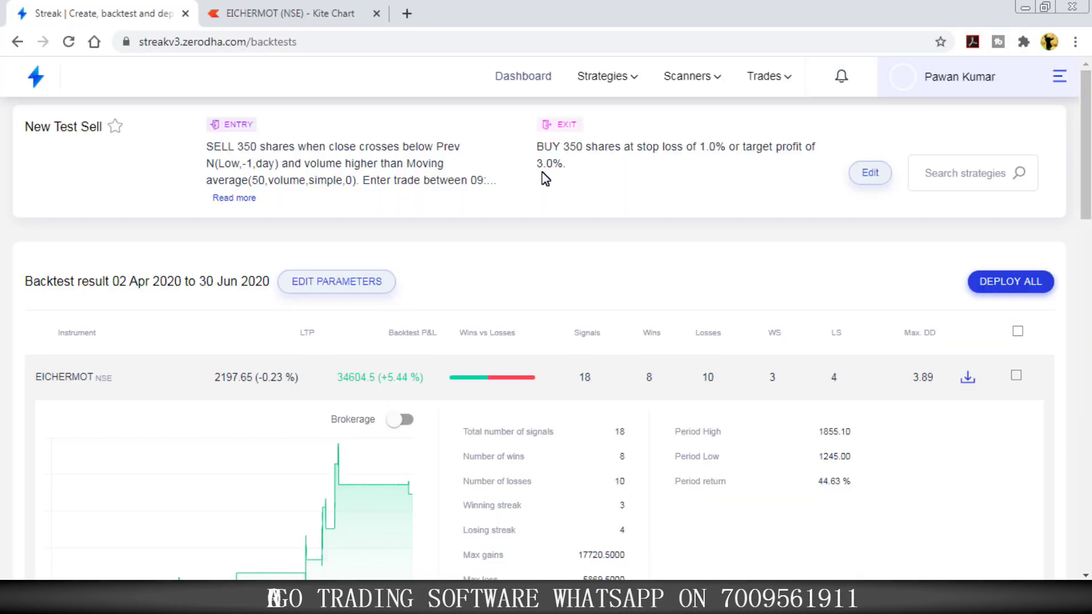